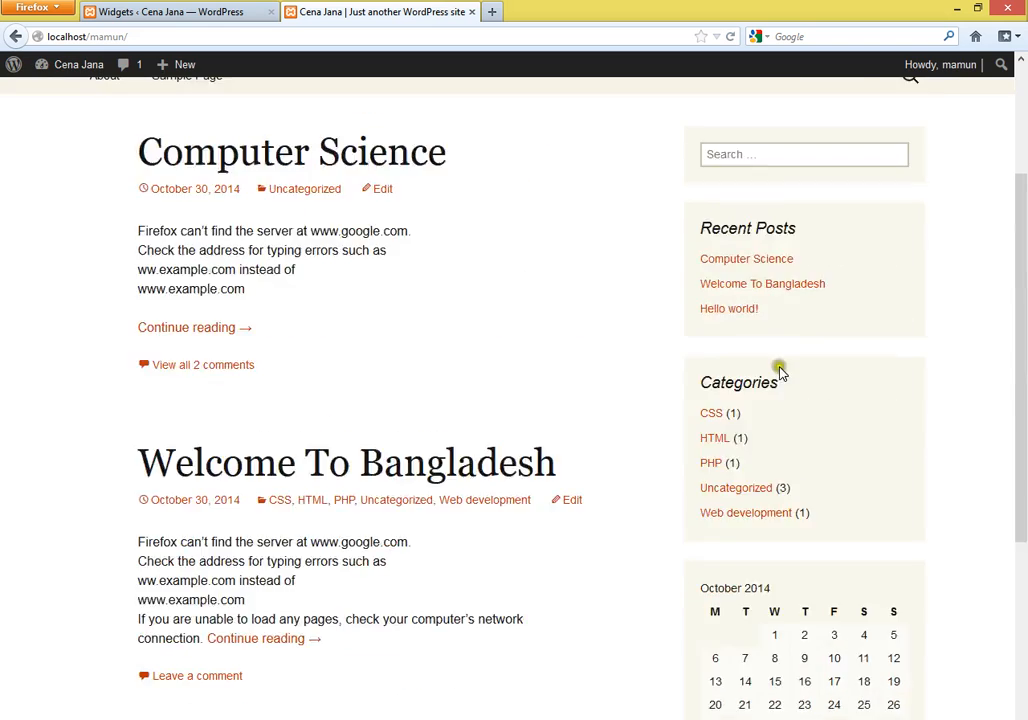
Open the WordPress menu editor and compare it with the navigation bar on the live site
click(222, 13)
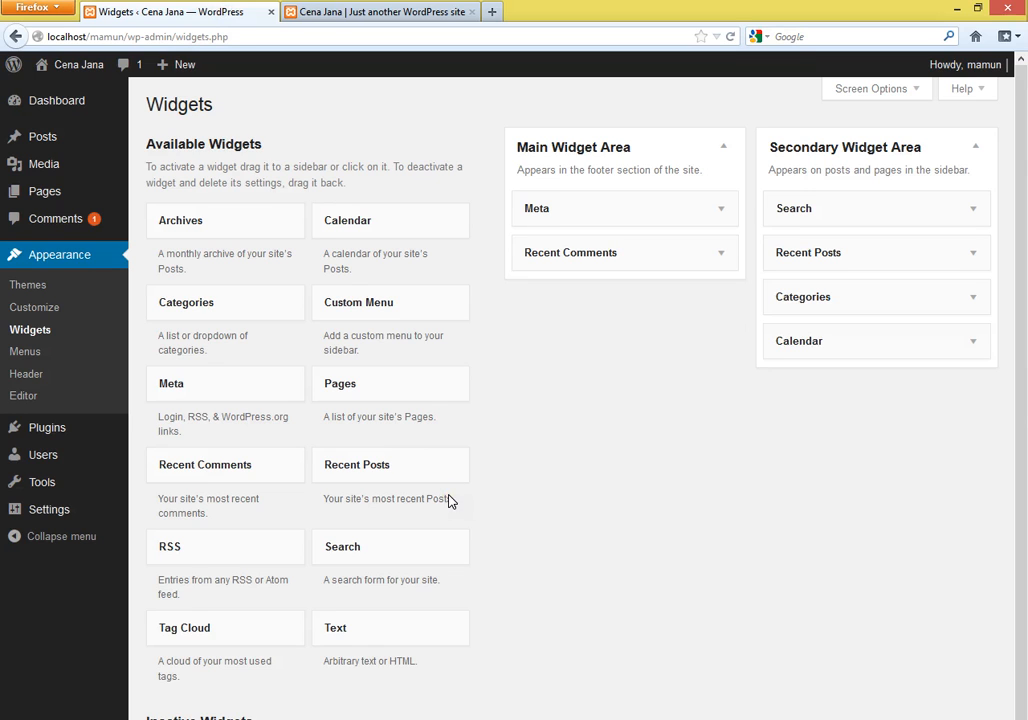
click(37, 360)
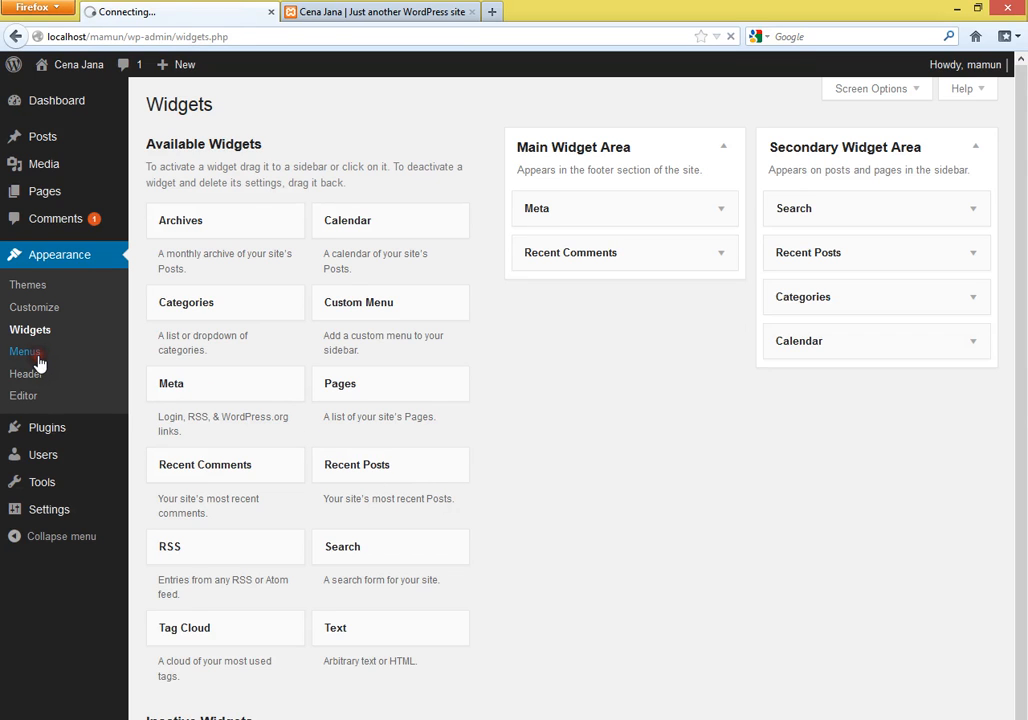
click(352, 11)
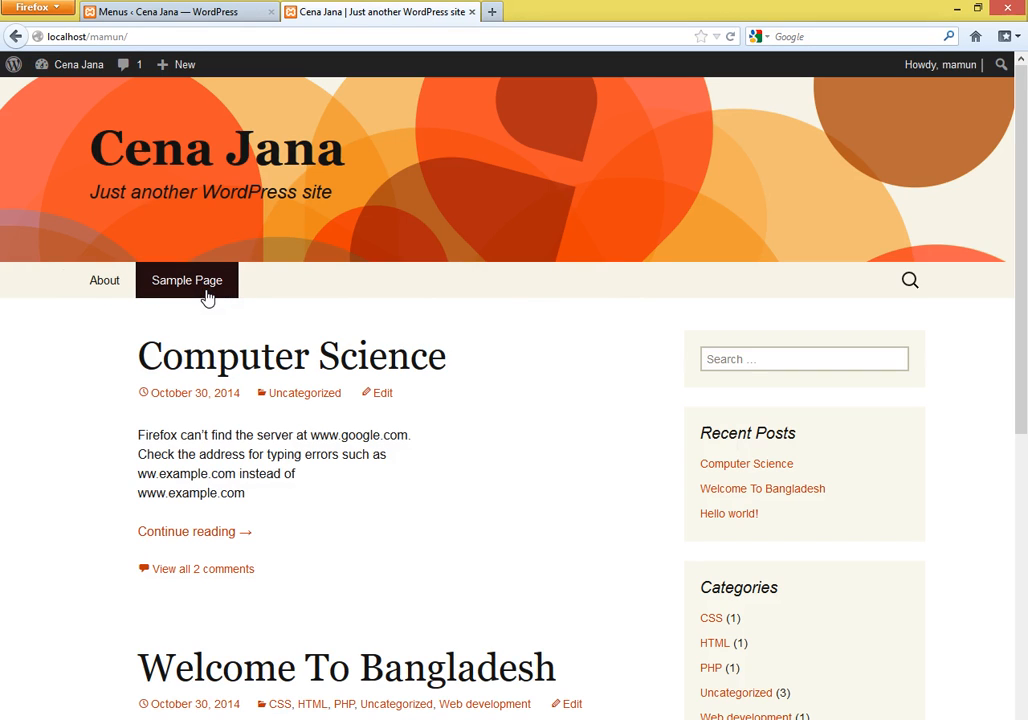
click(182, 11)
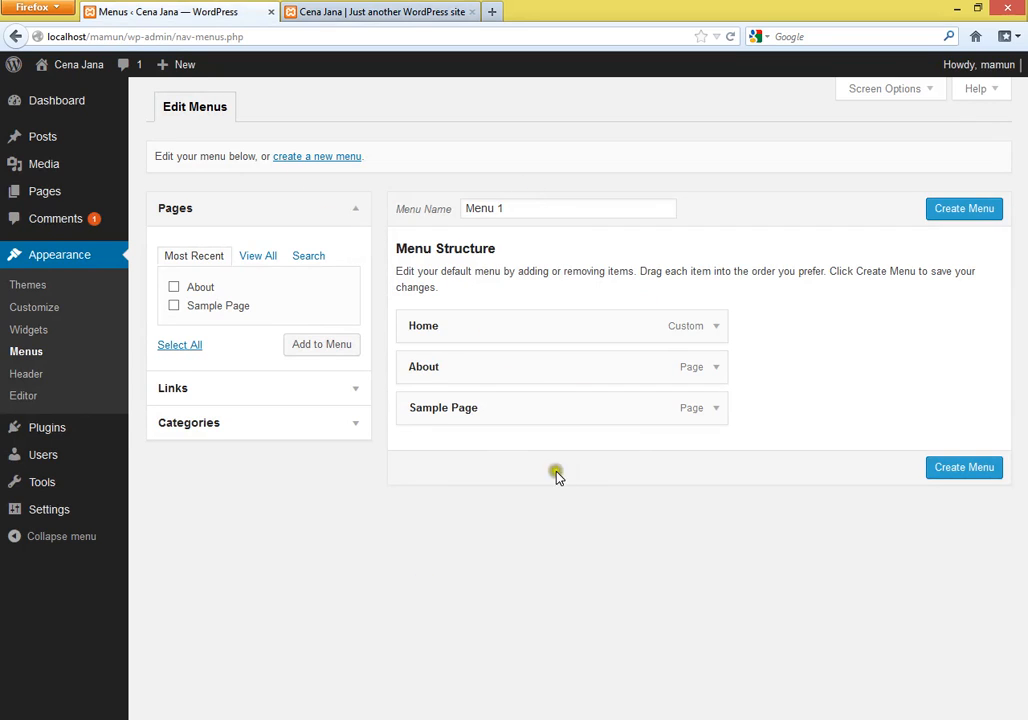
Create a new navigation menu named "menu"
click(310, 164)
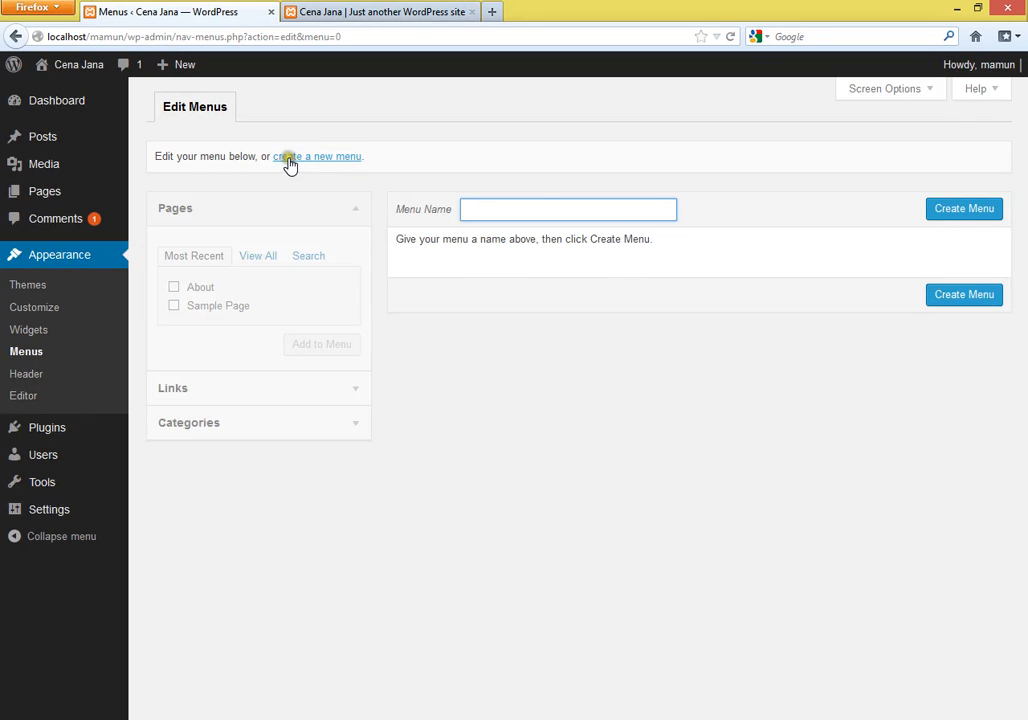
click(498, 210)
click(966, 220)
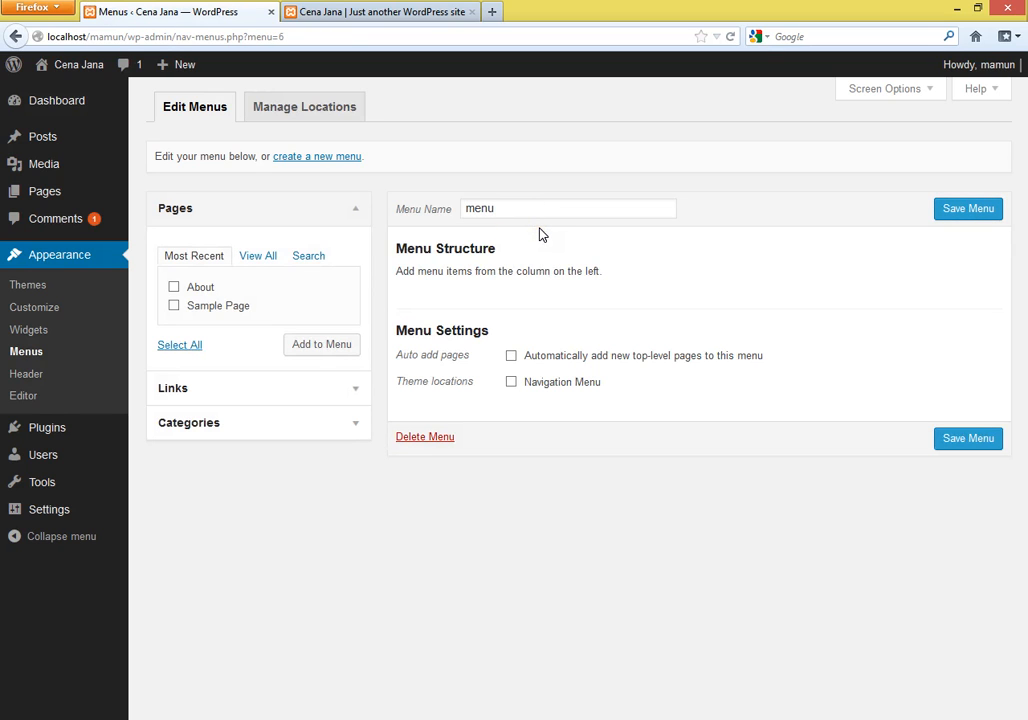
click(374, 10)
click(202, 10)
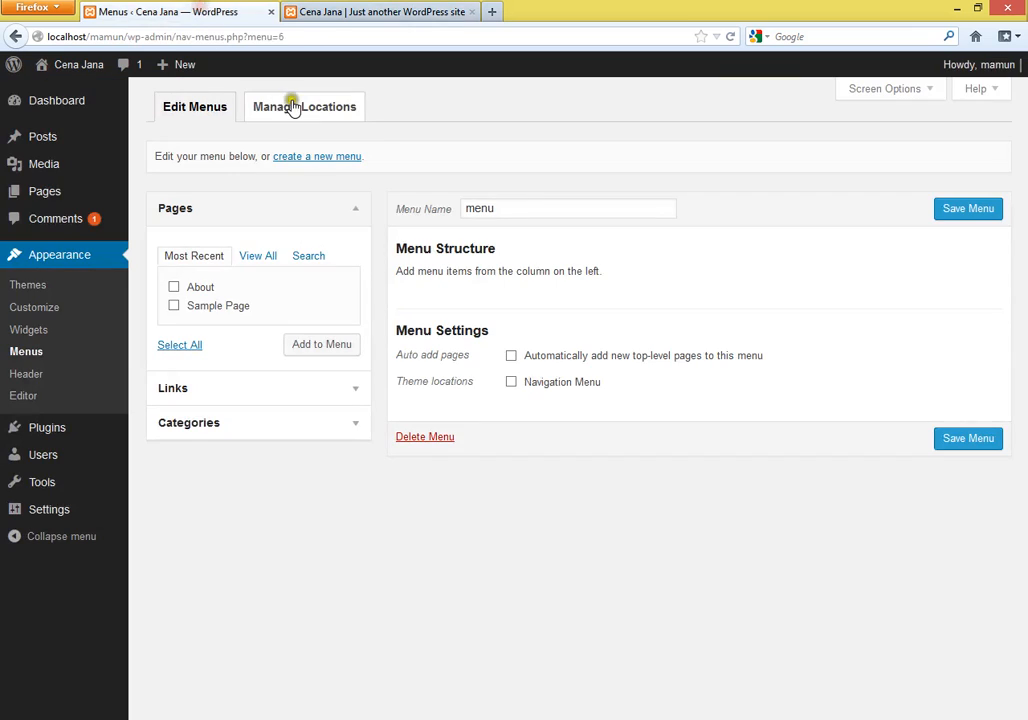
Assign the menu "menu" to the Navigation Menu theme location, save the changes and reload the live site to check its navigation bar
click(291, 107)
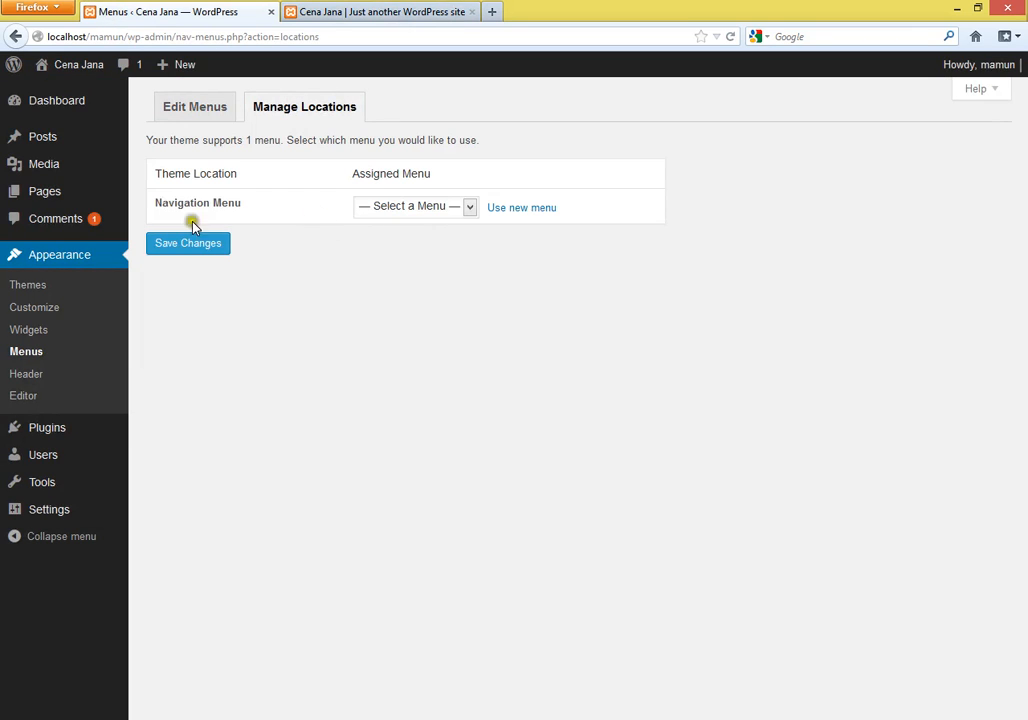
drag(145, 206, 248, 206)
click(324, 296)
click(421, 8)
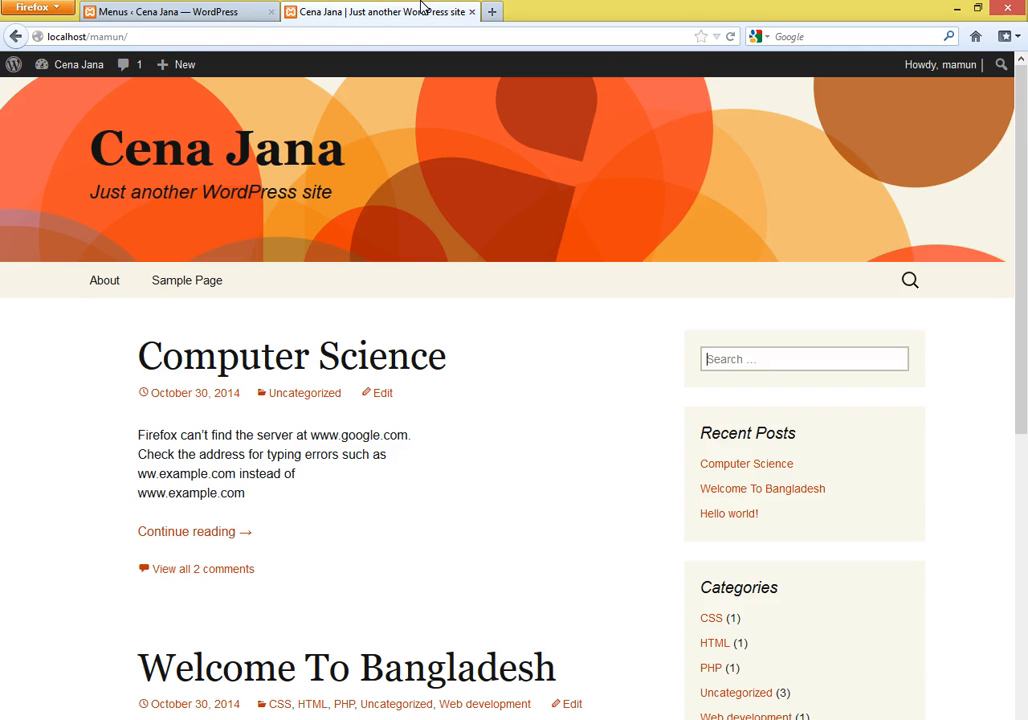
click(87, 11)
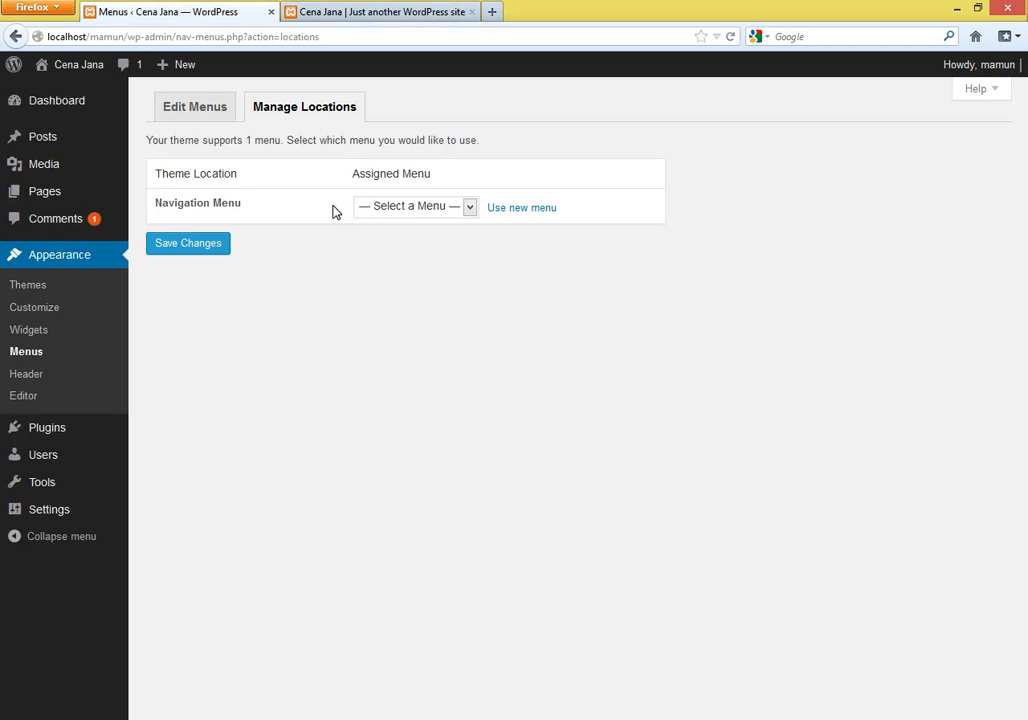
click(416, 207)
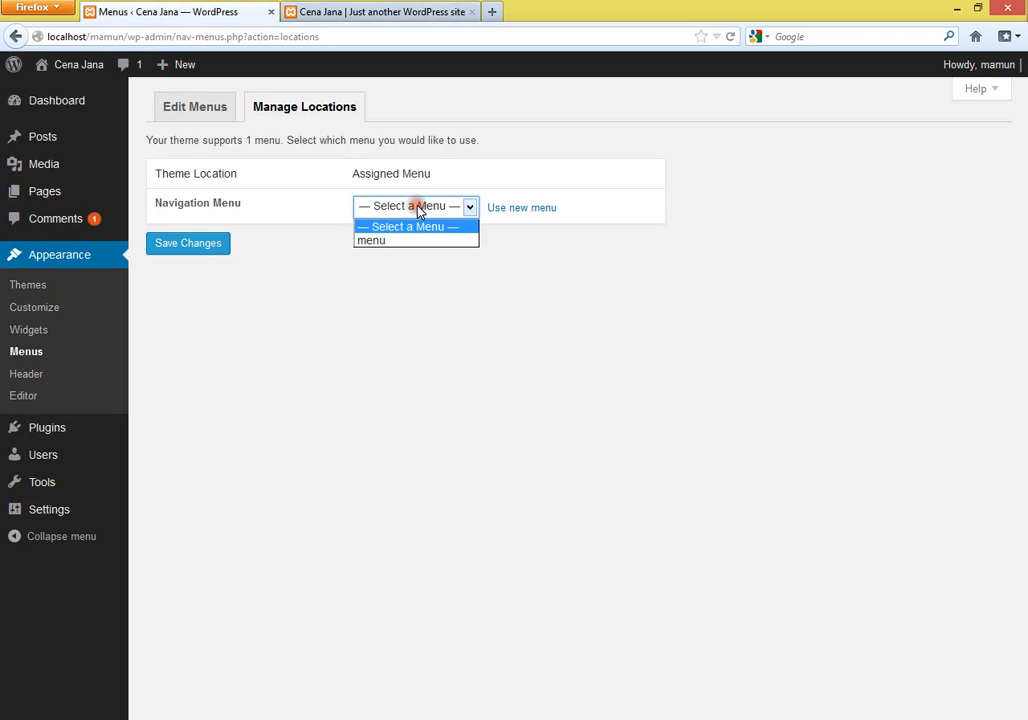
click(381, 241)
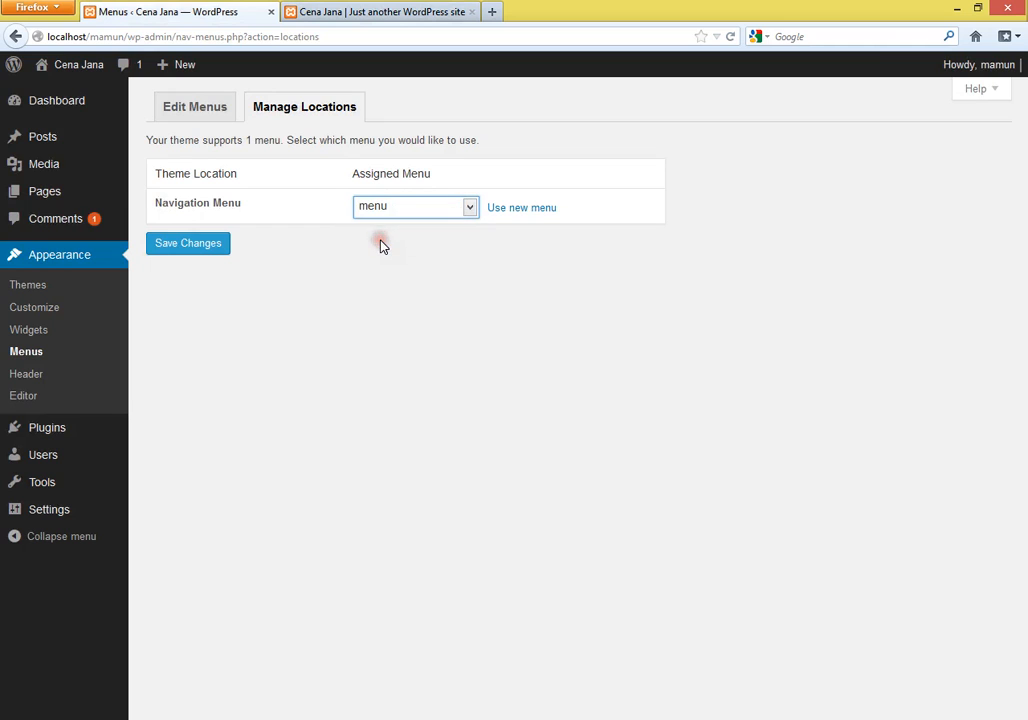
click(188, 248)
click(381, 6)
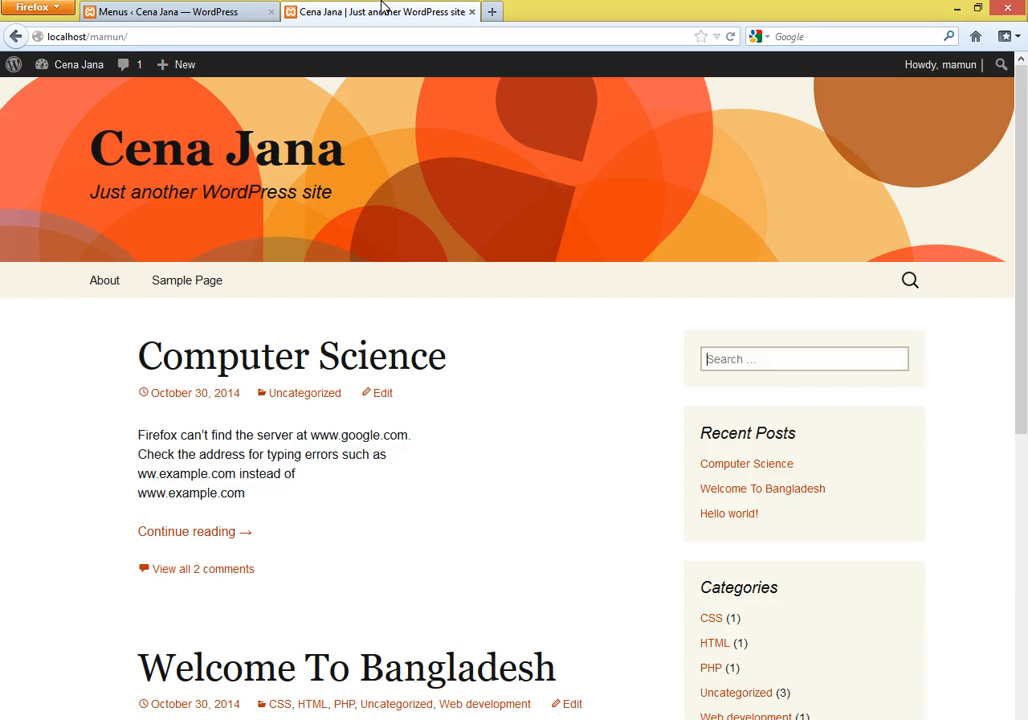
click(730, 36)
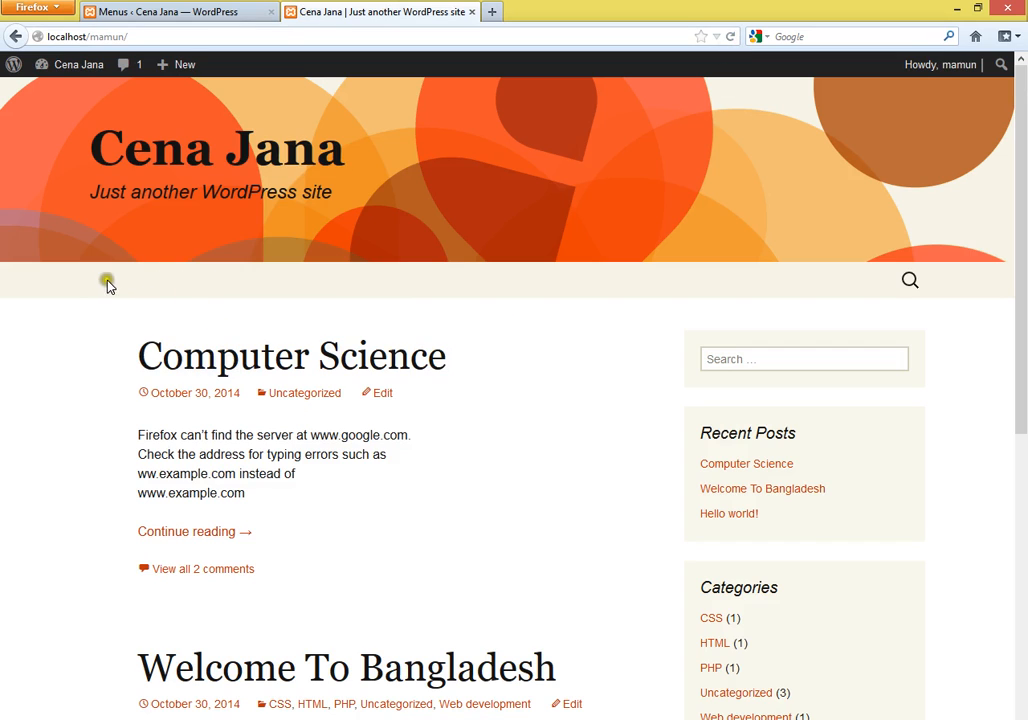
Add the Home and About pages to the menu "menu" and save it
click(120, 14)
click(174, 106)
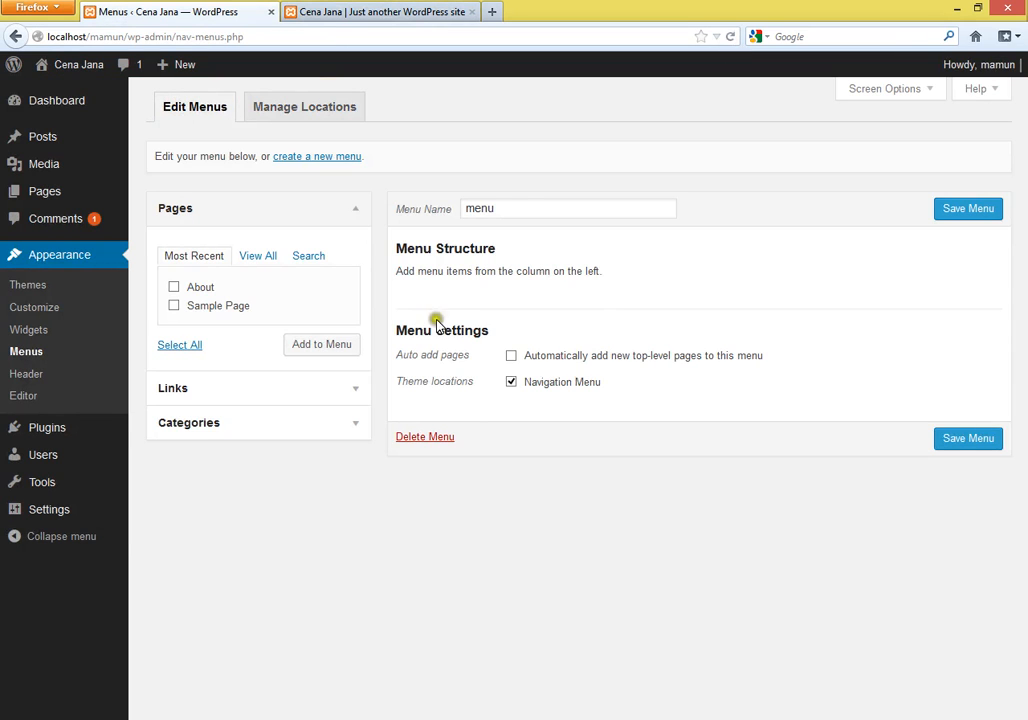
click(519, 208)
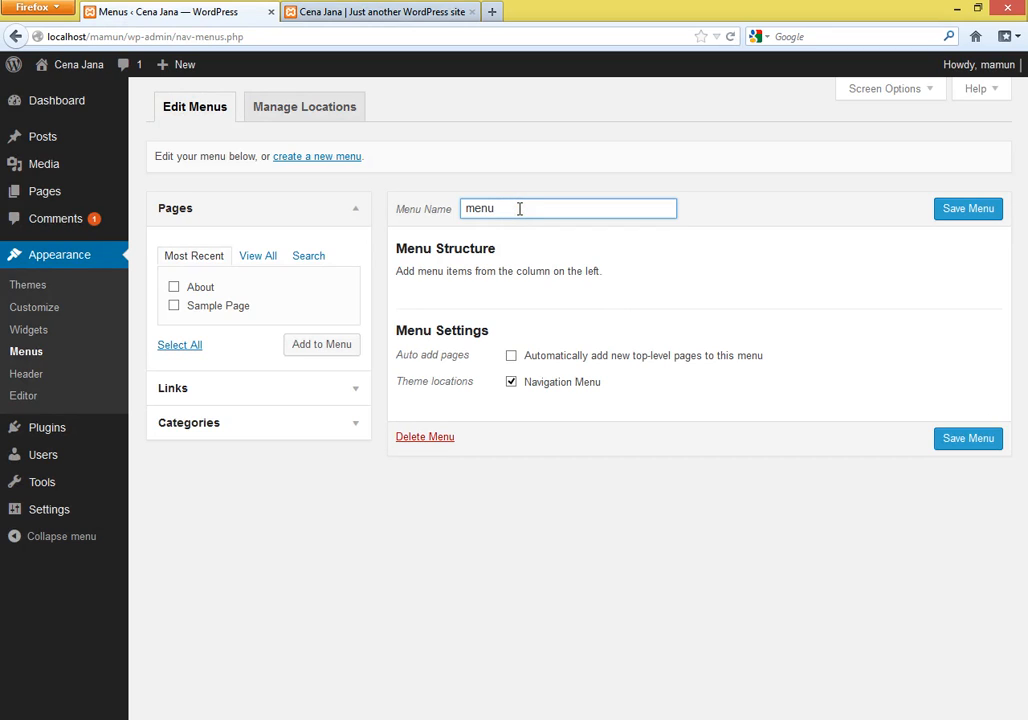
click(275, 251)
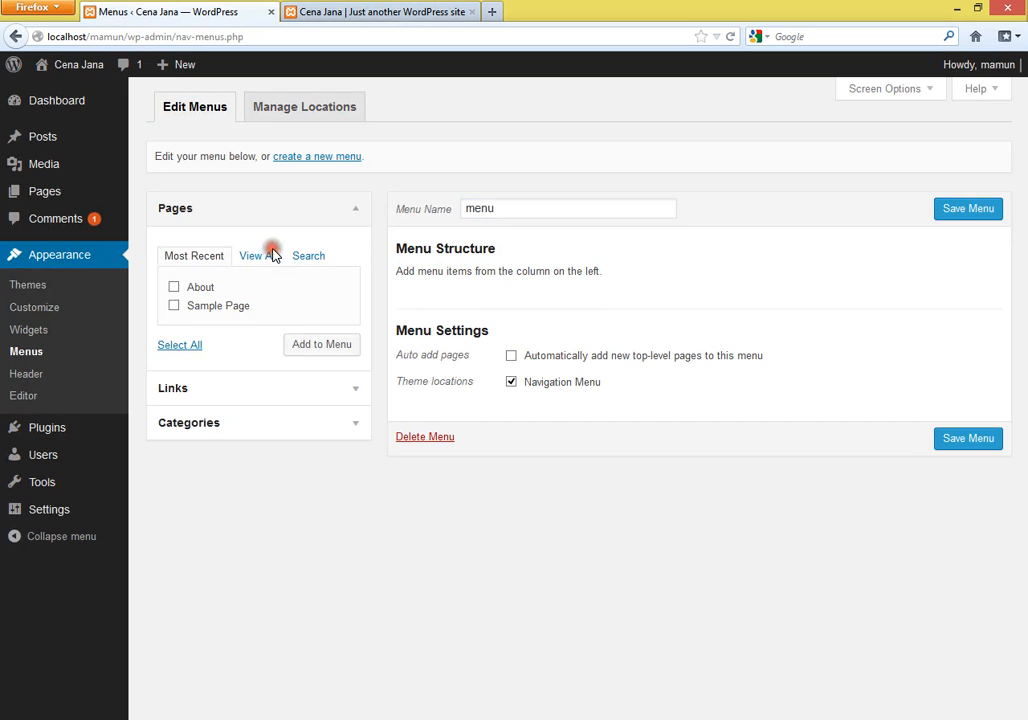
click(222, 209)
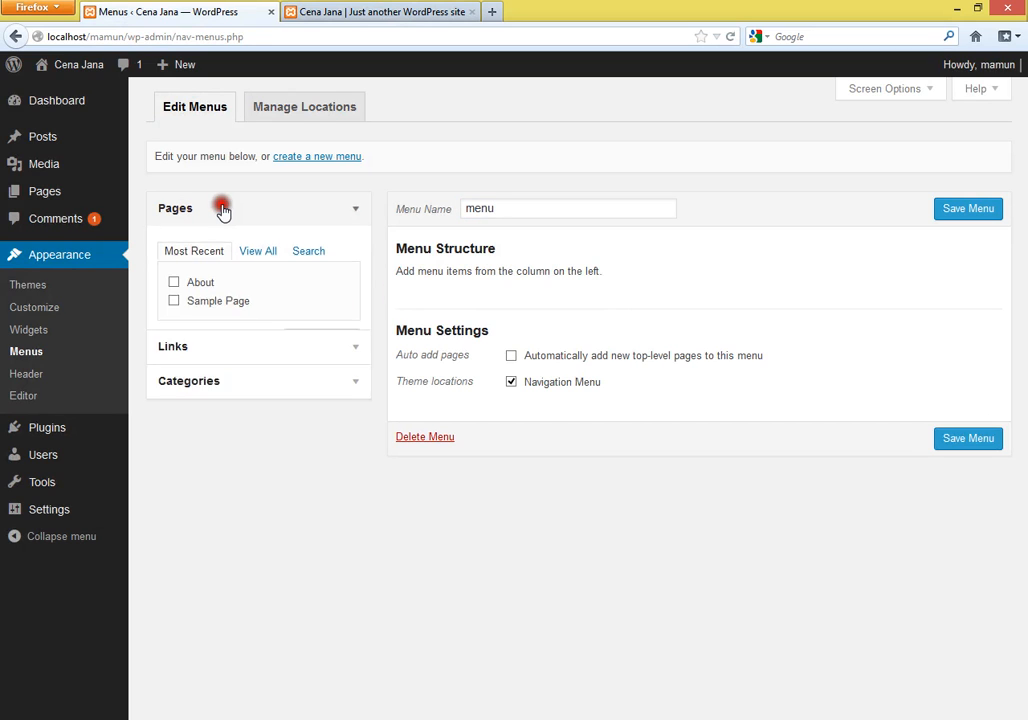
click(213, 245)
click(213, 243)
click(220, 209)
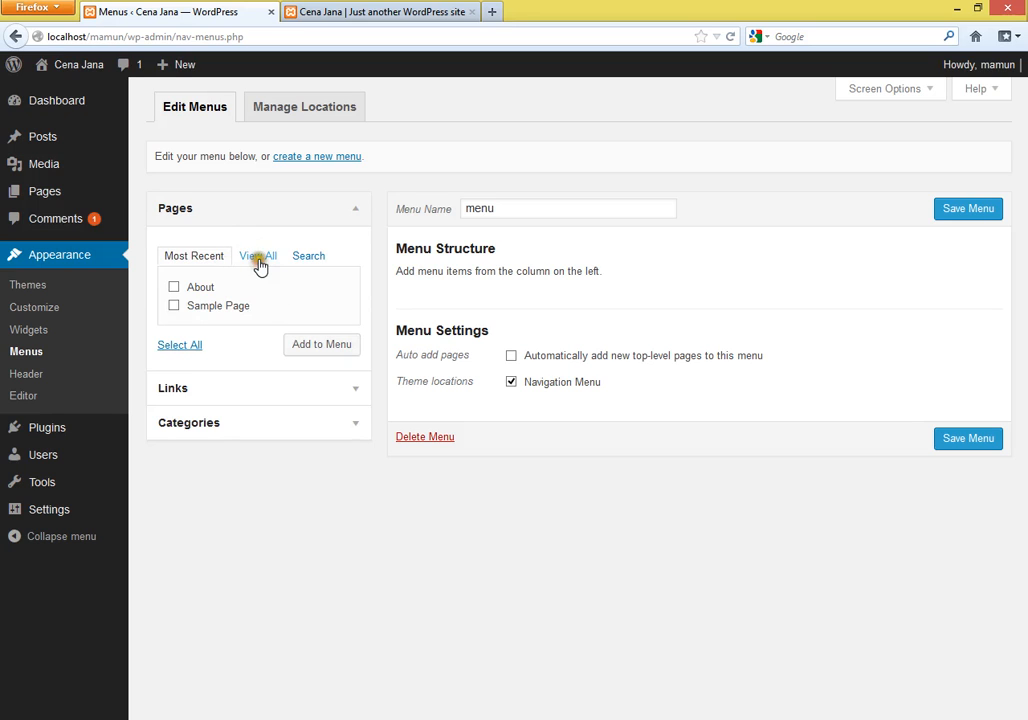
click(258, 258)
click(174, 287)
click(176, 305)
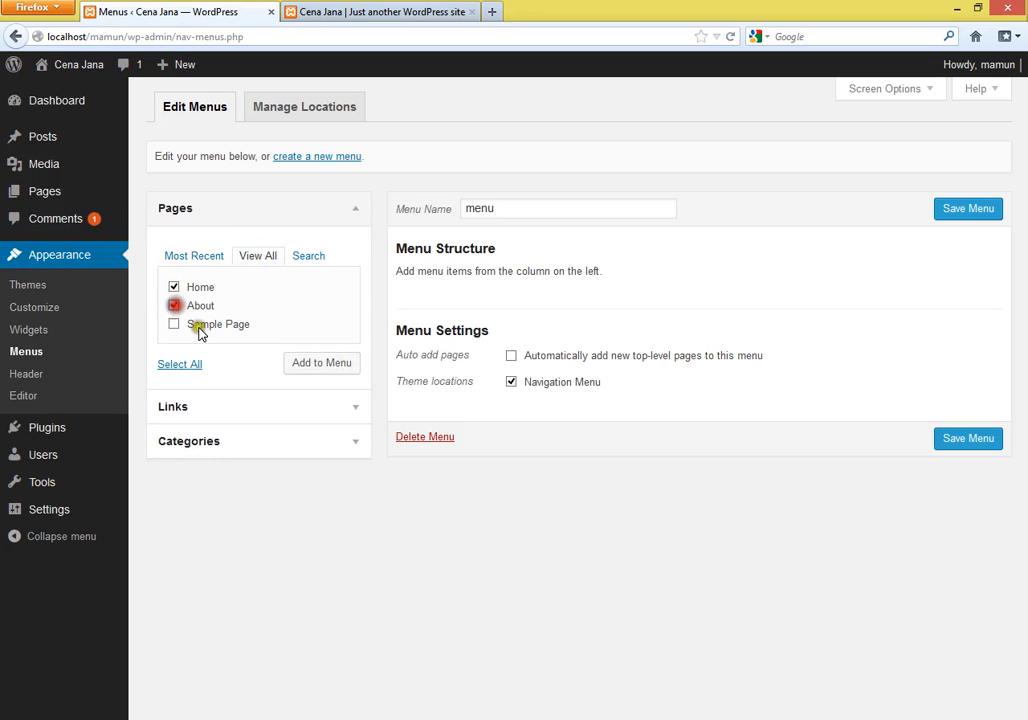
click(319, 364)
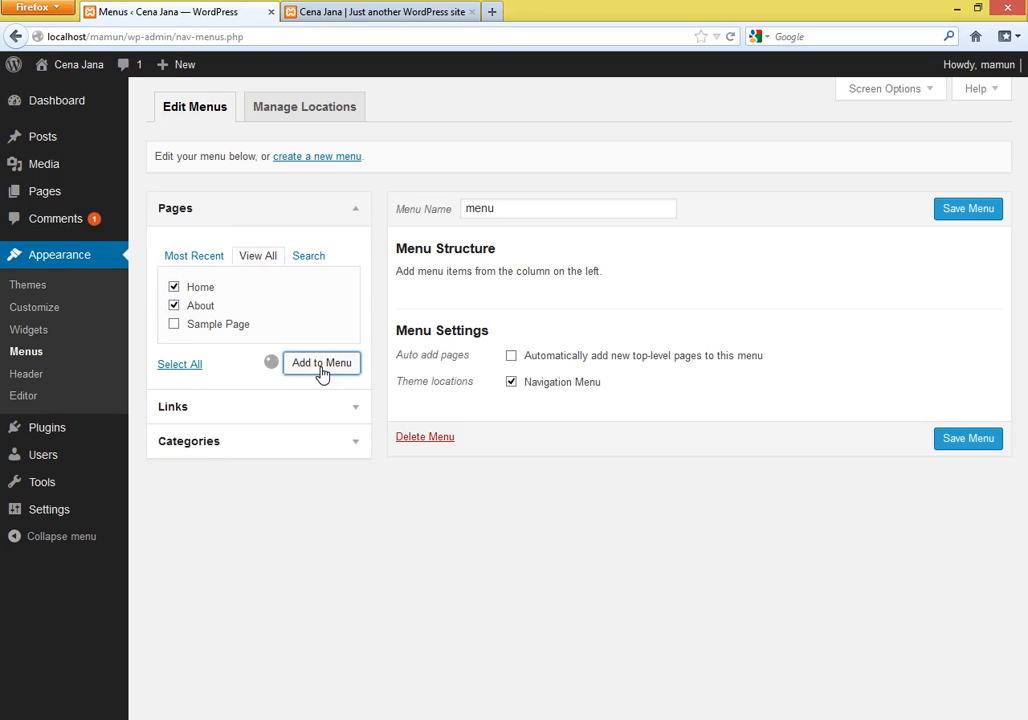
click(972, 218)
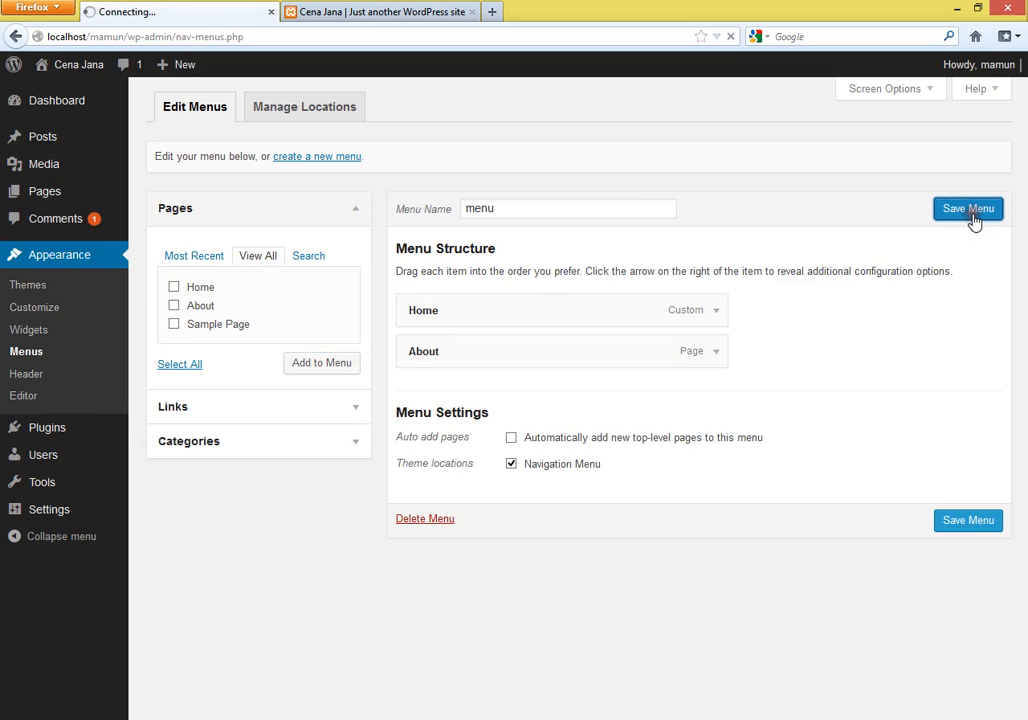
Reload the live site and test the About and Home links in its navigation bar
click(367, 11)
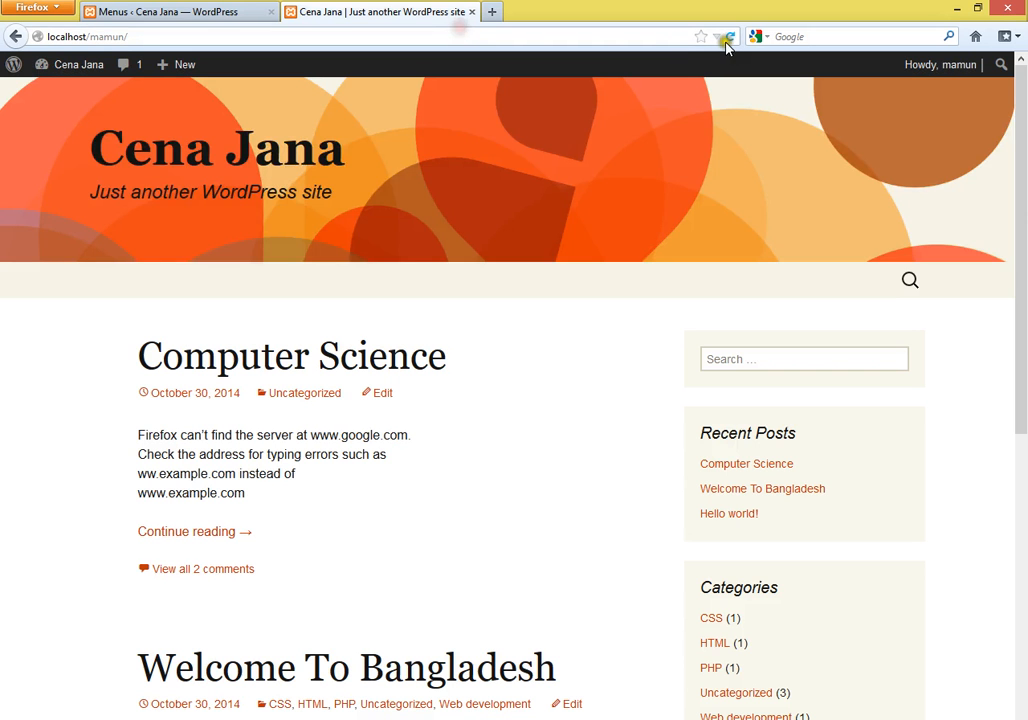
click(730, 40)
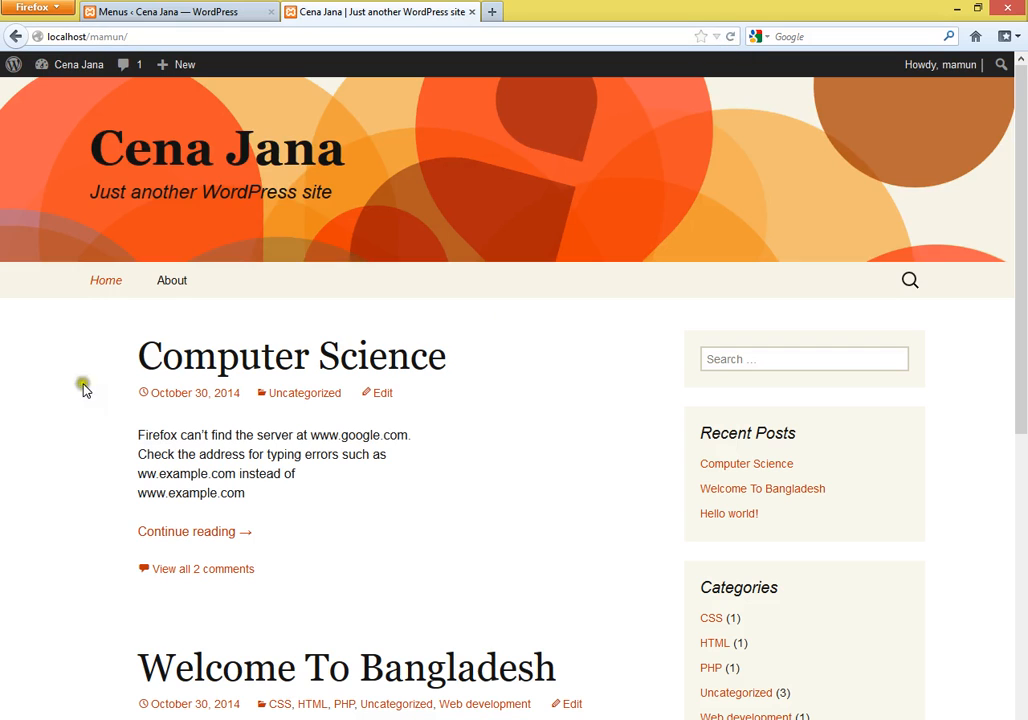
click(180, 292)
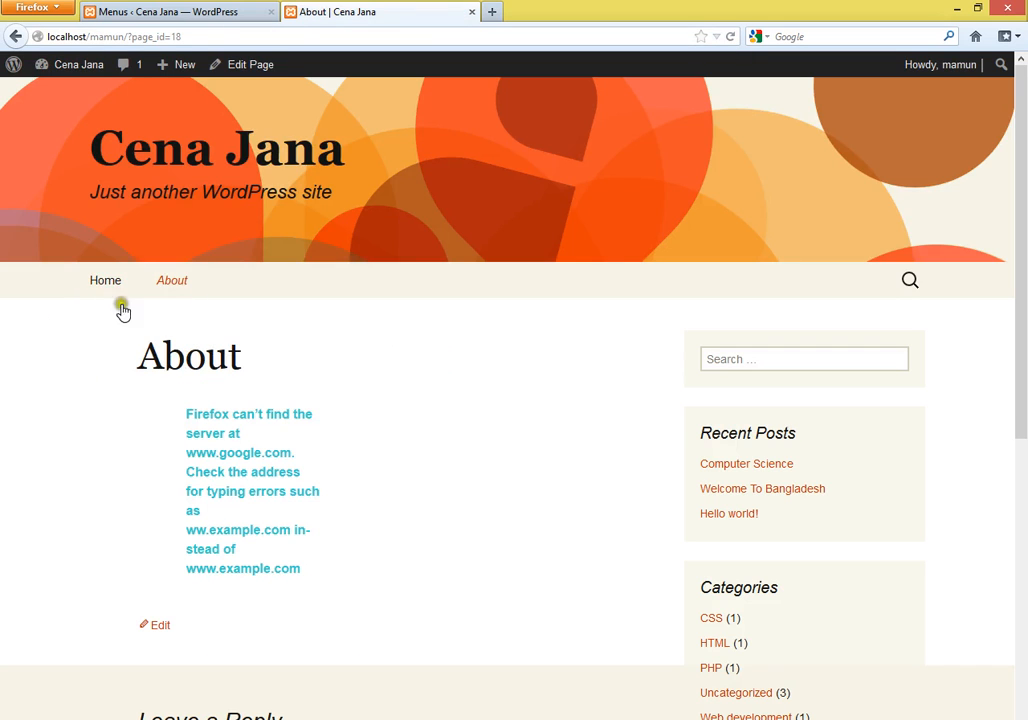
click(100, 284)
click(106, 10)
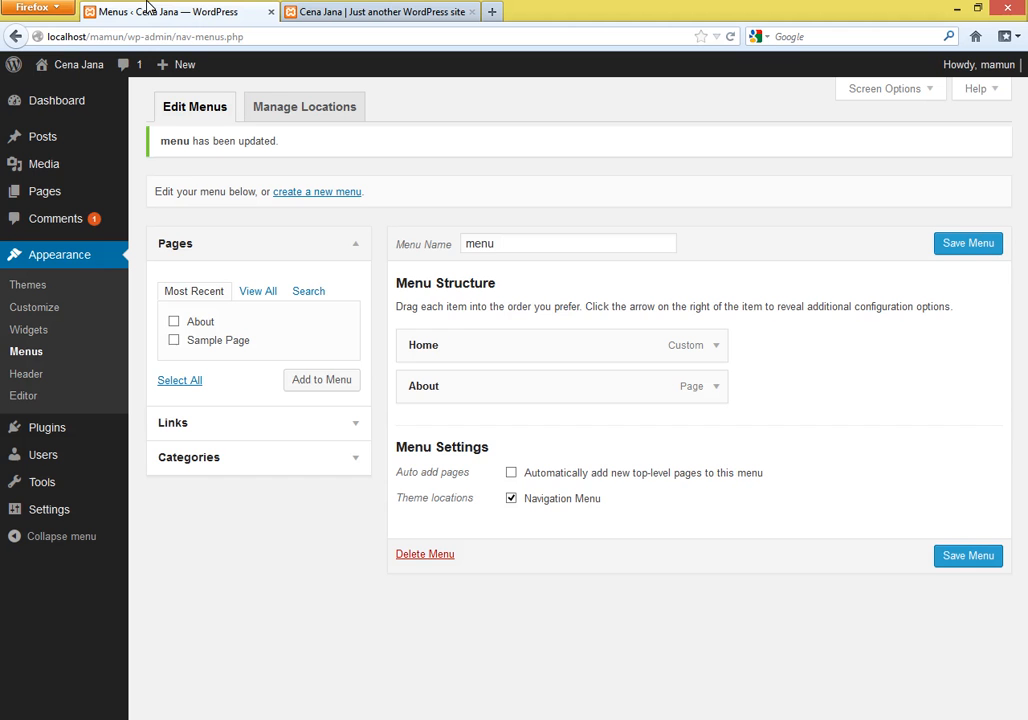
click(264, 430)
click(283, 334)
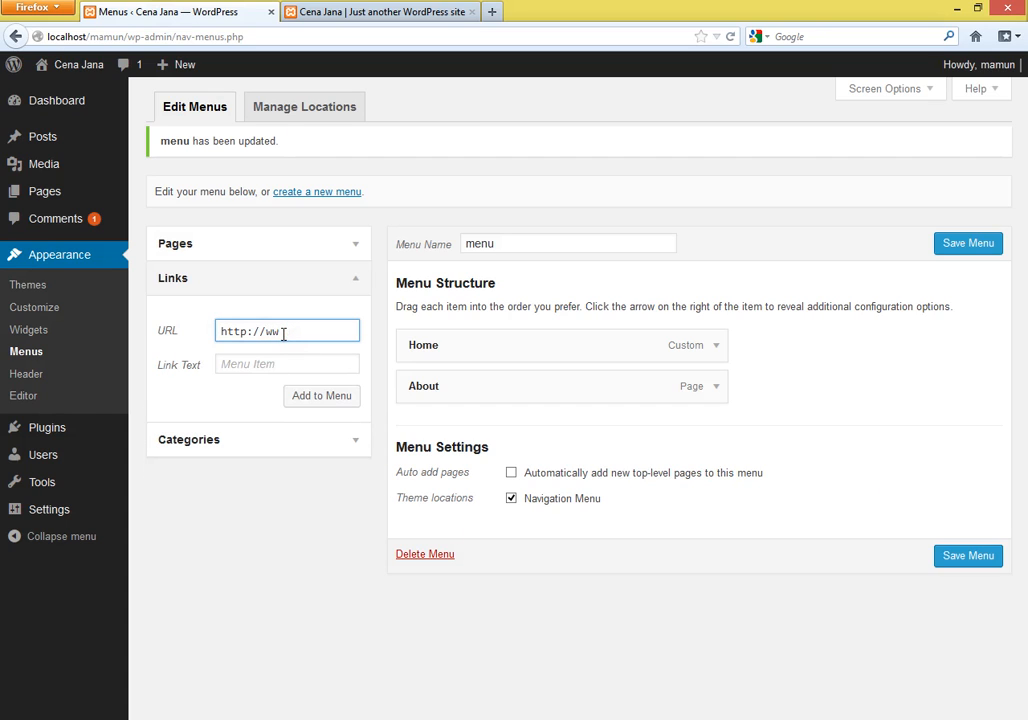
text(www.google.com)
key(Tab)
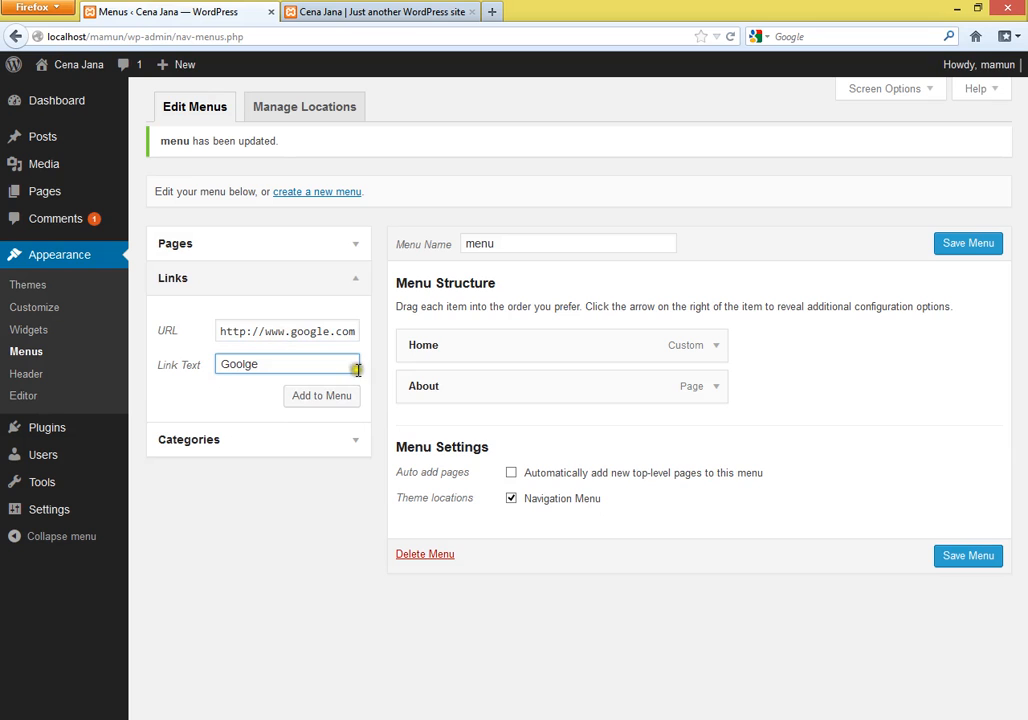
click(317, 397)
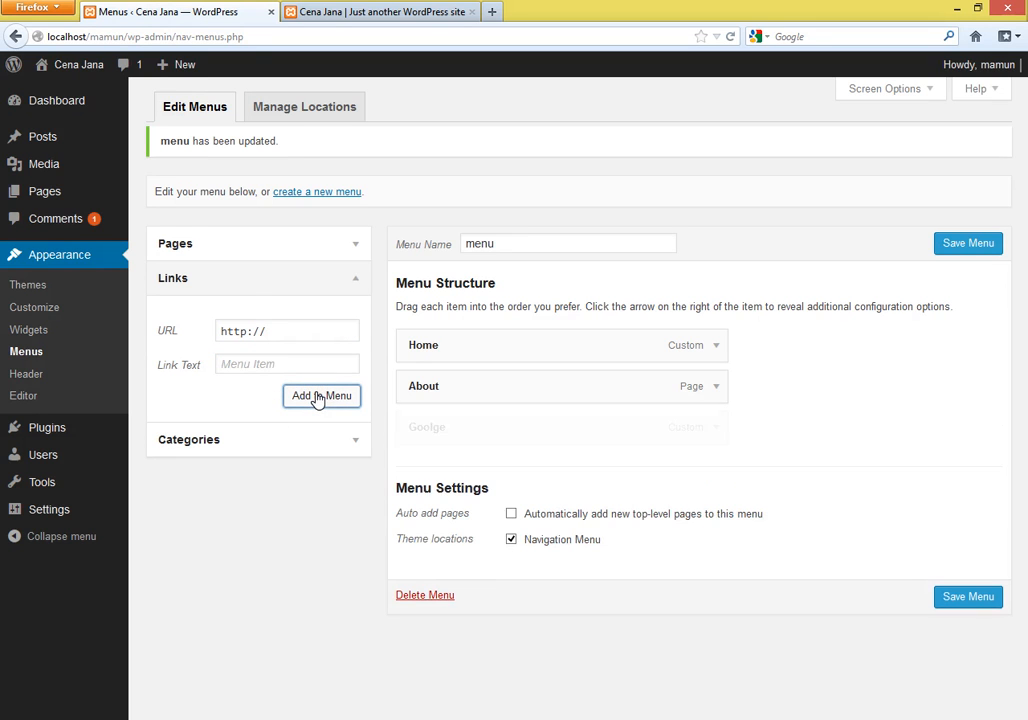
click(966, 245)
Reload the live site, test the "Goolge" navigation link, check the address it opens and return to the site
click(372, 10)
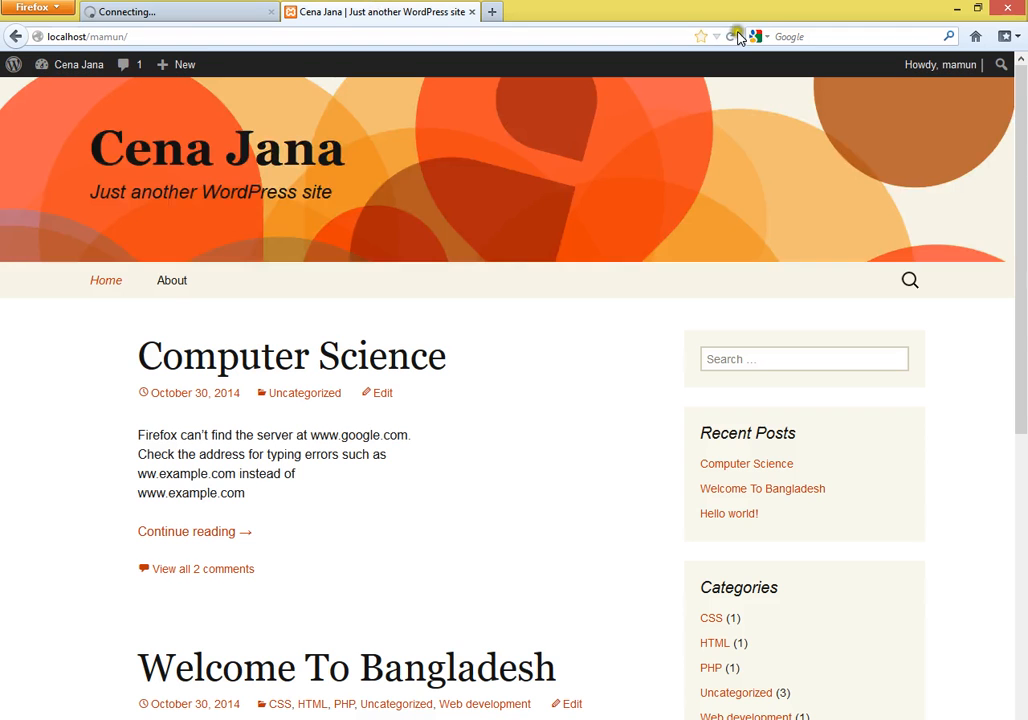
click(730, 36)
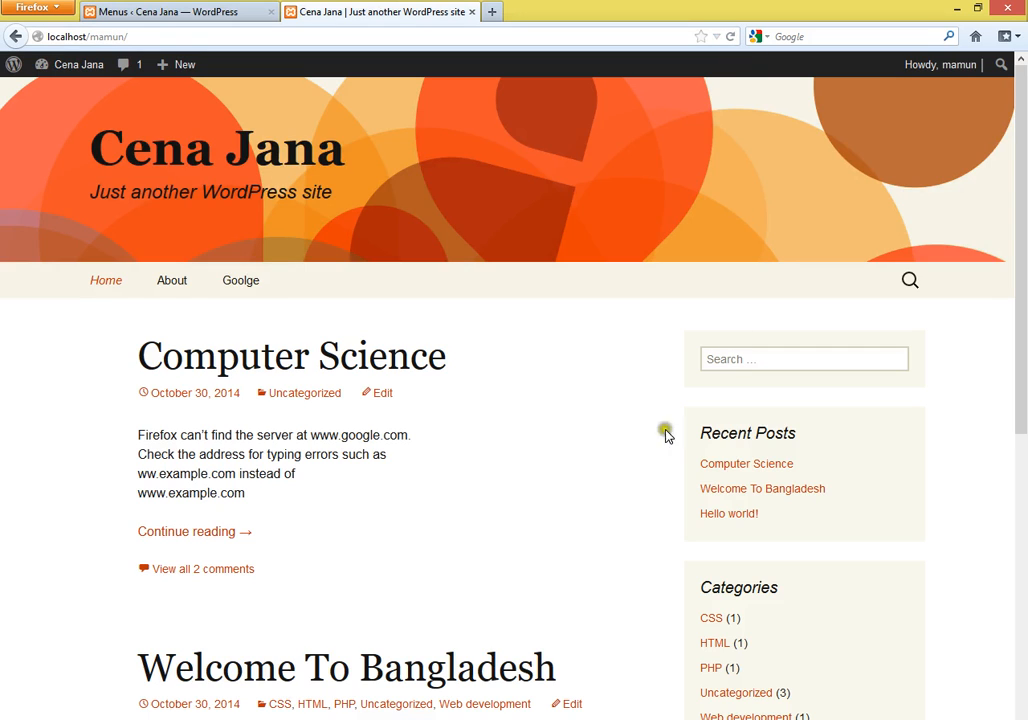
click(240, 284)
drag(148, 37, 46, 37)
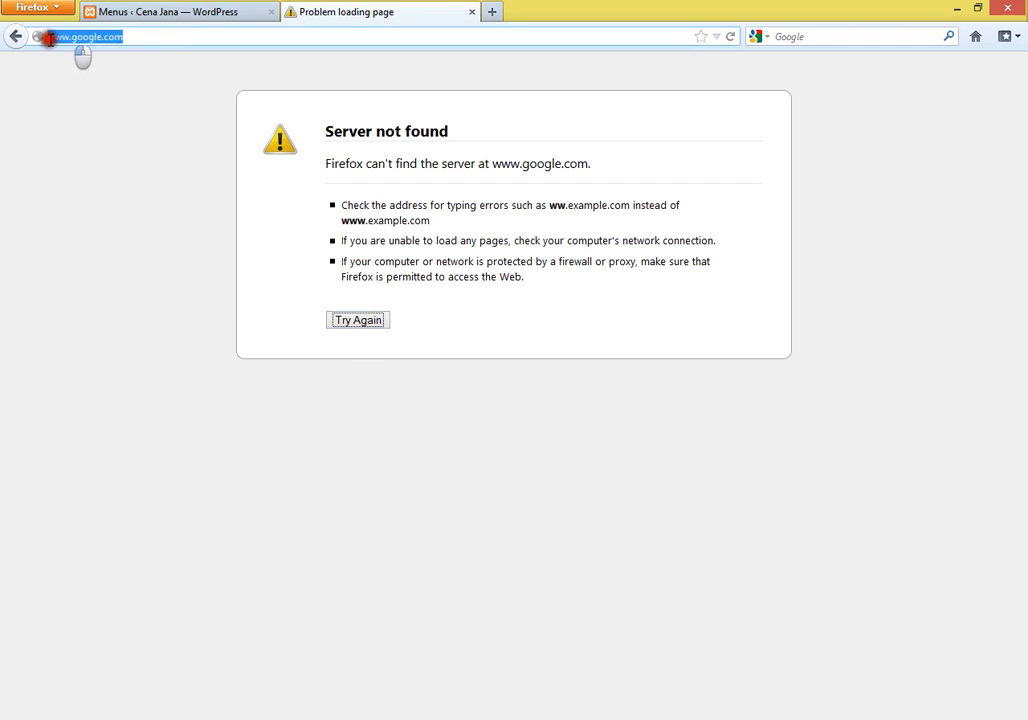
click(13, 40)
Examine the Categories list in the live site's sidebar and return to the menu editor
click(176, 10)
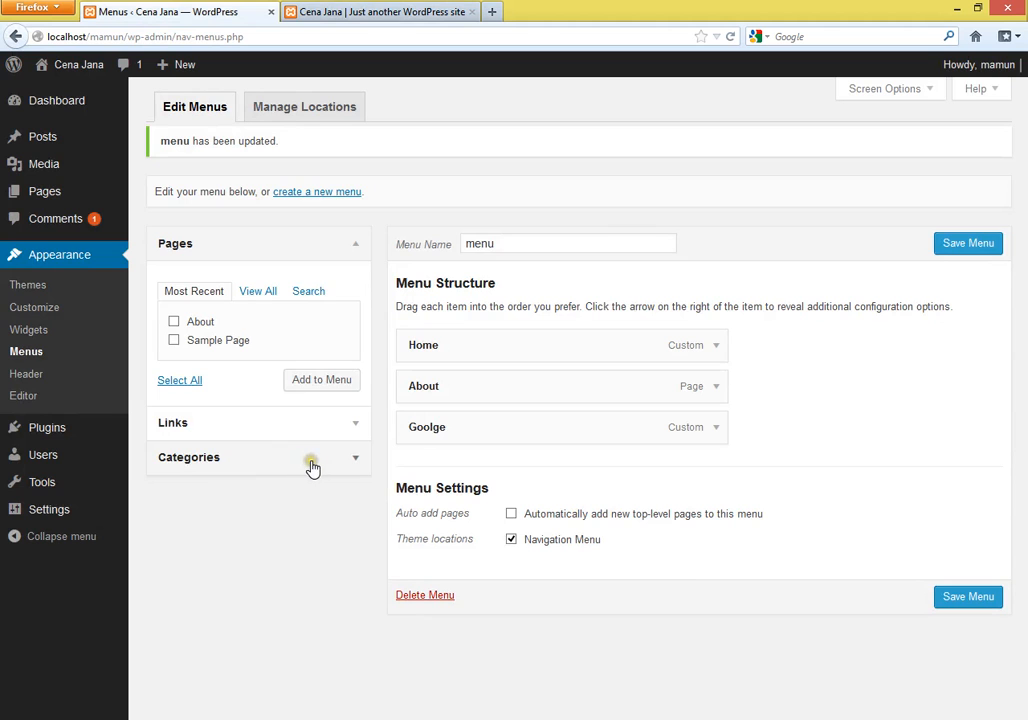
click(380, 11)
scroll(911, 528, down, 5)
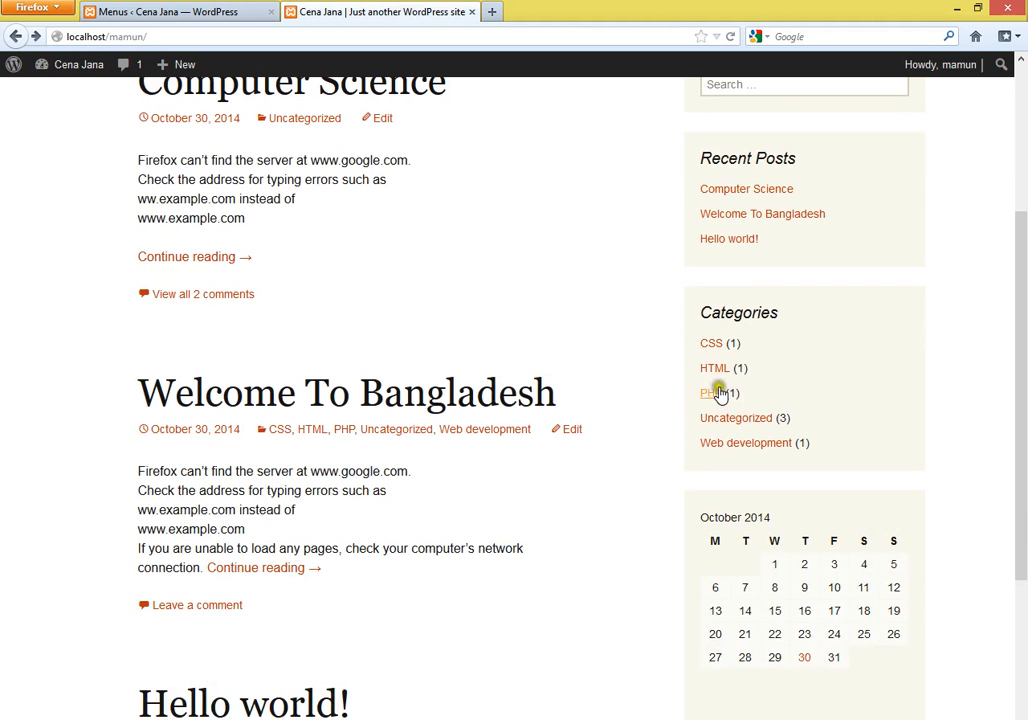
click(230, 11)
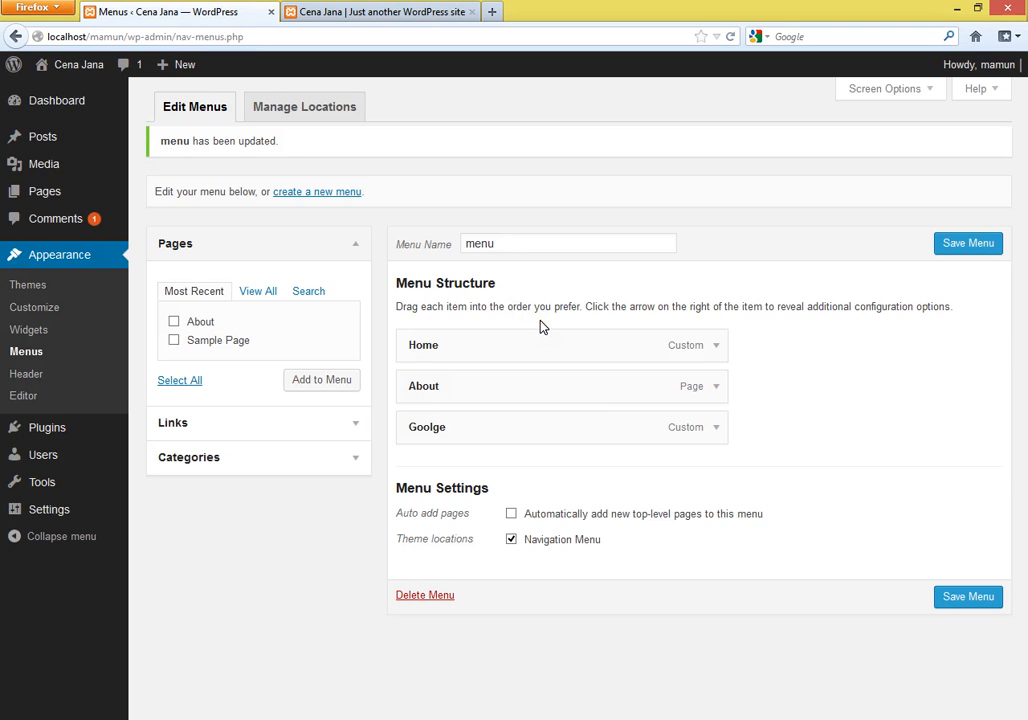
Add the categories Web development, HTML, CSS and PHP to the menu and save it
click(244, 466)
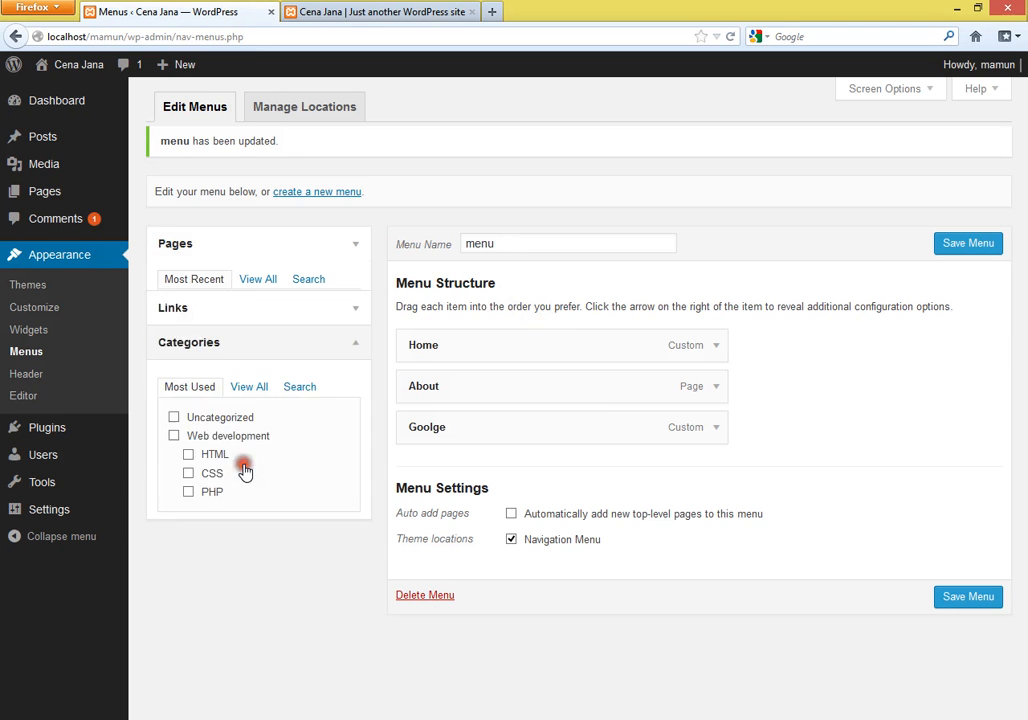
click(177, 412)
click(188, 428)
click(188, 446)
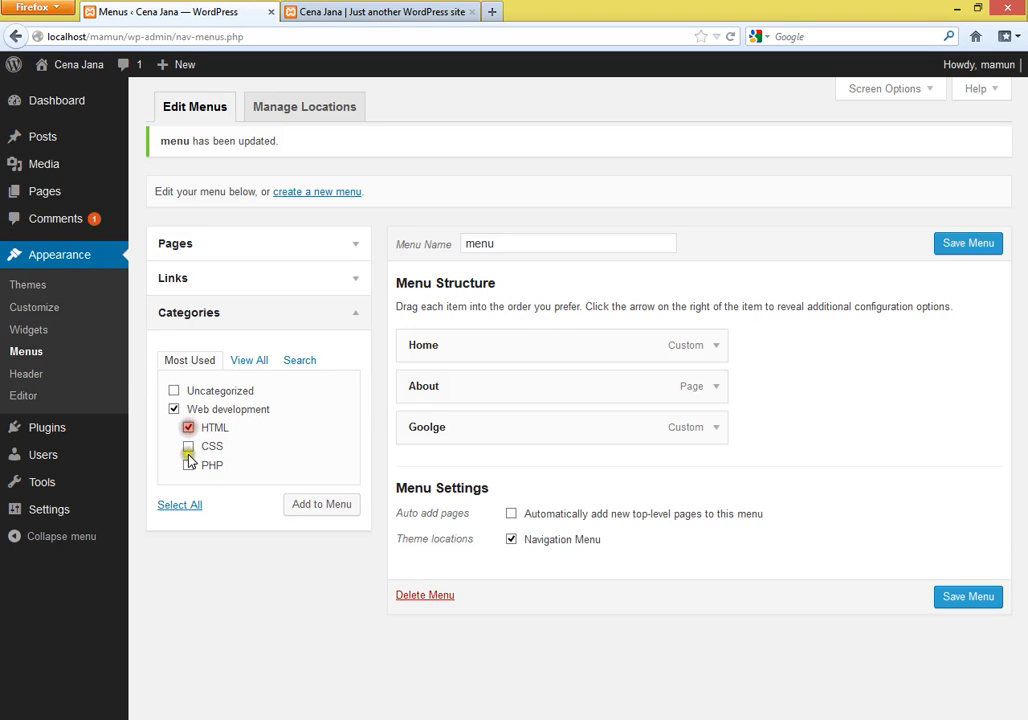
click(188, 465)
click(300, 508)
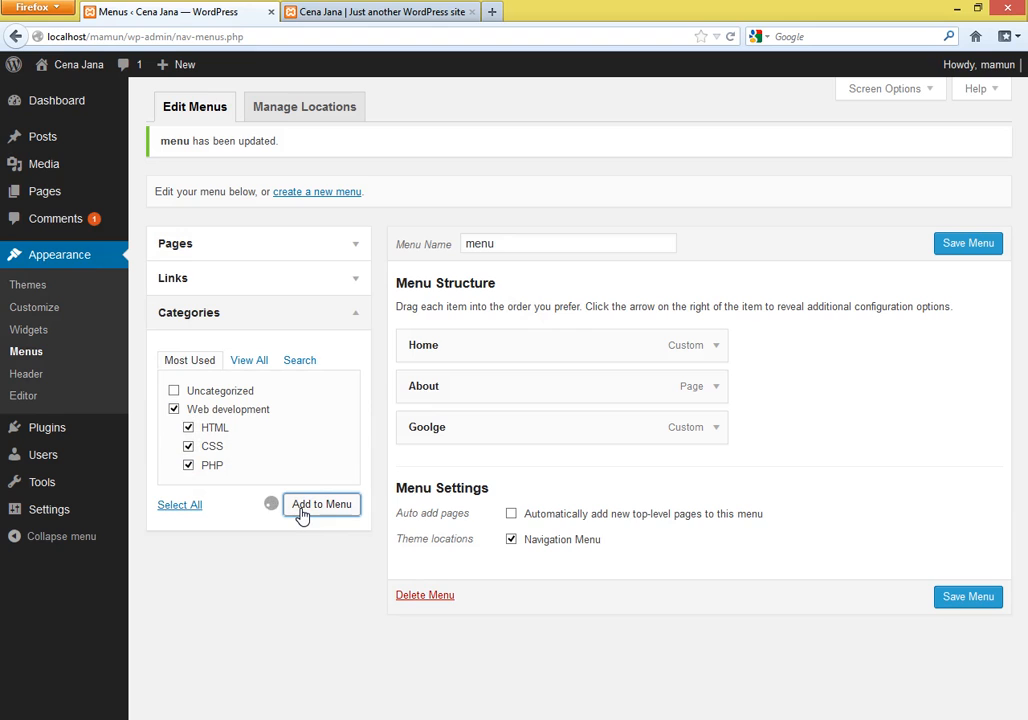
click(928, 245)
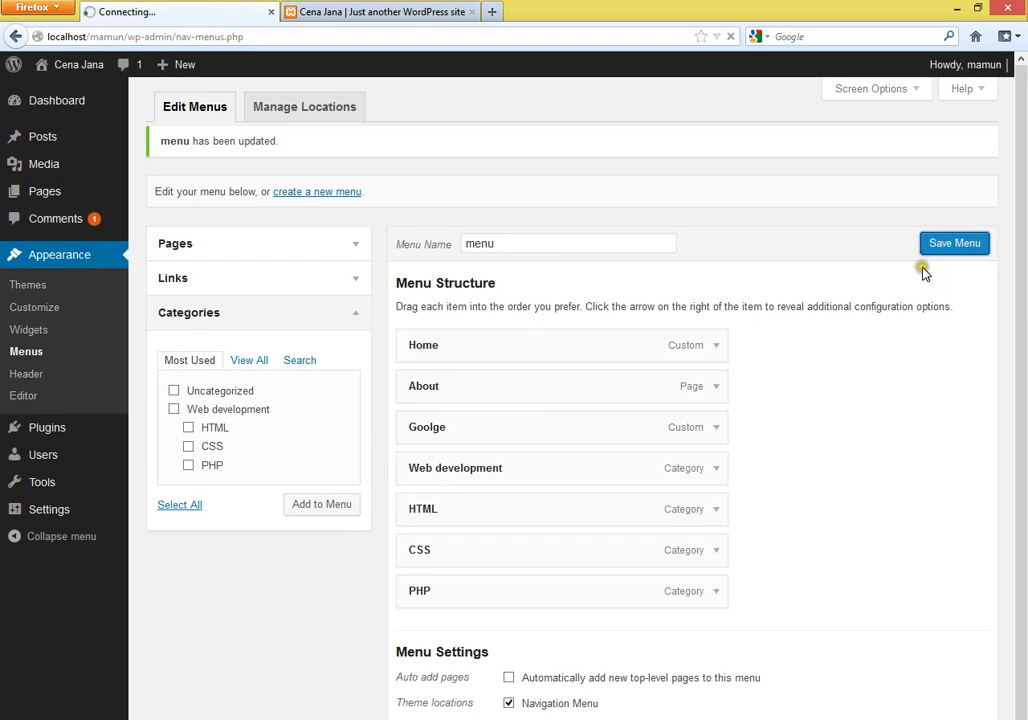
Reload the live site and check the category links in its navigation bar
click(385, 14)
click(727, 37)
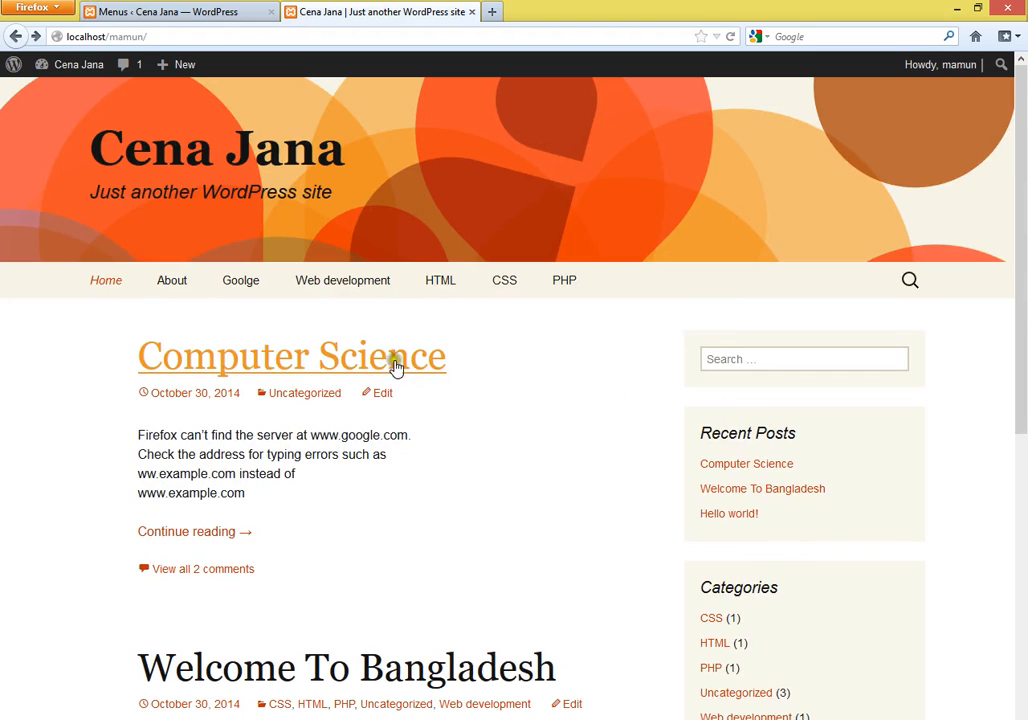
click(360, 301)
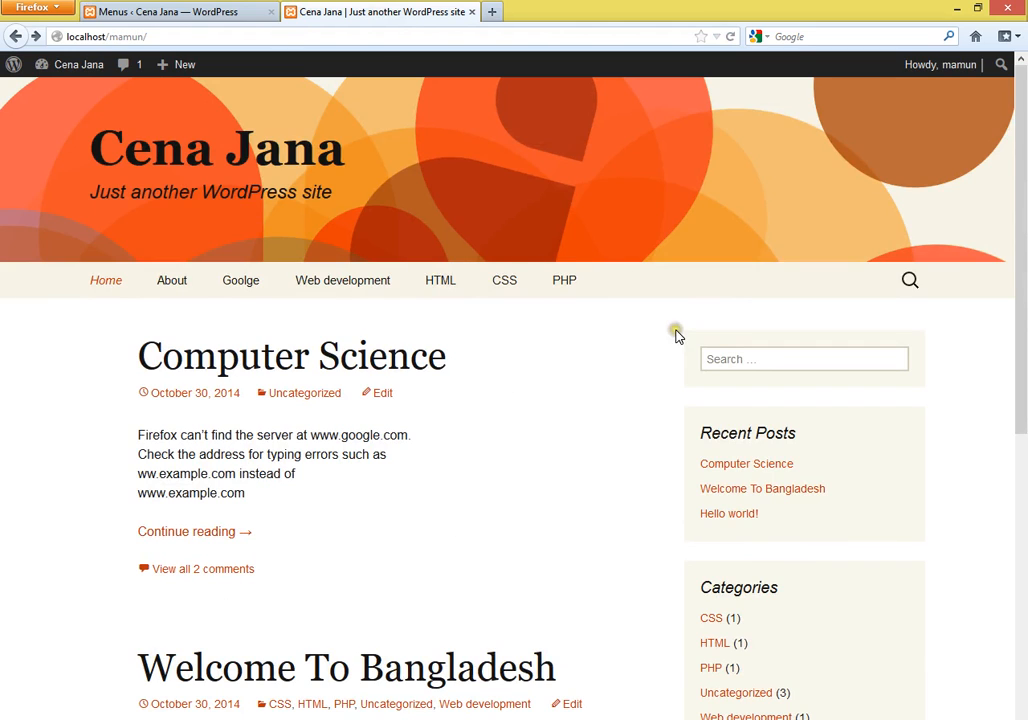
Nest HTML, CSS and PHP as sub items of Web development in the menu structure and save the menu
click(200, 10)
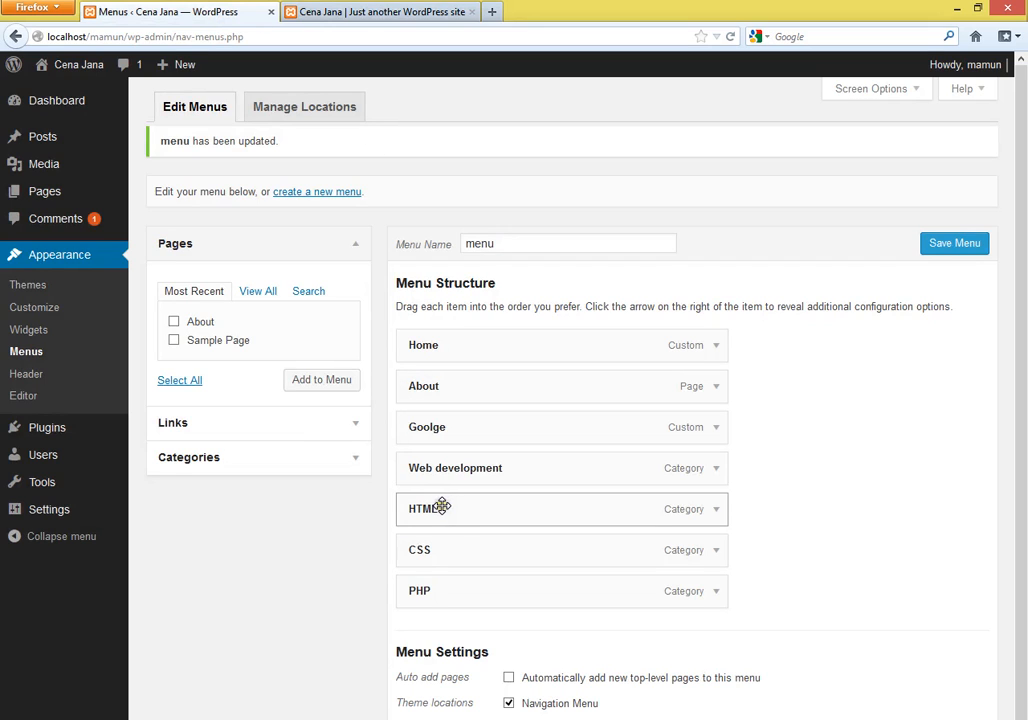
drag(441, 507, 478, 509)
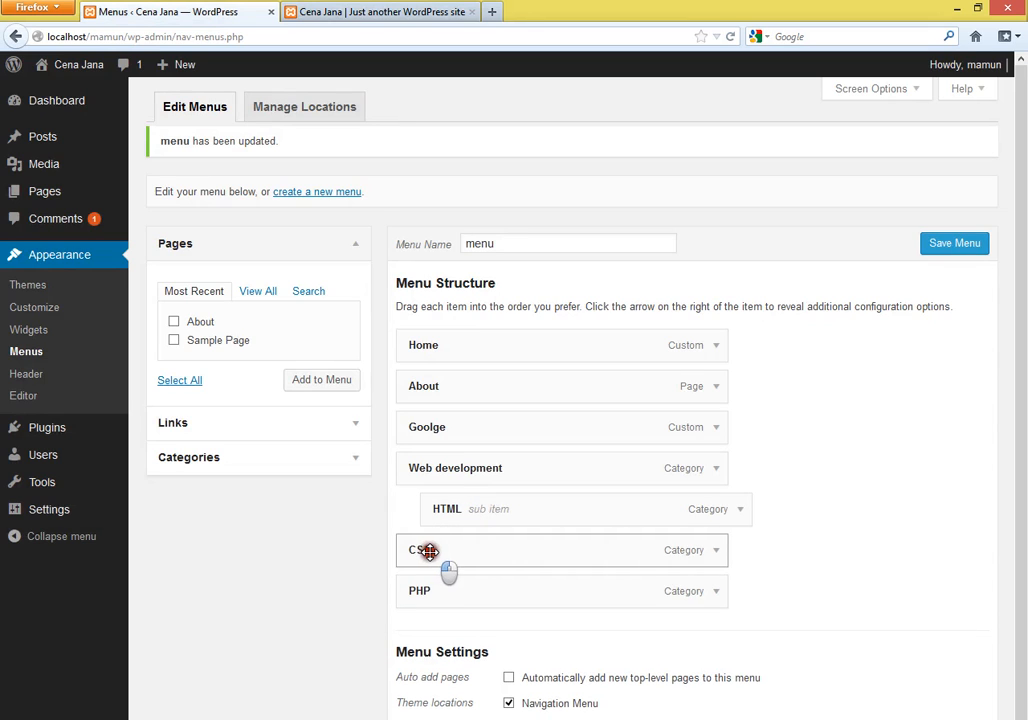
drag(428, 551, 457, 551)
drag(425, 590, 470, 598)
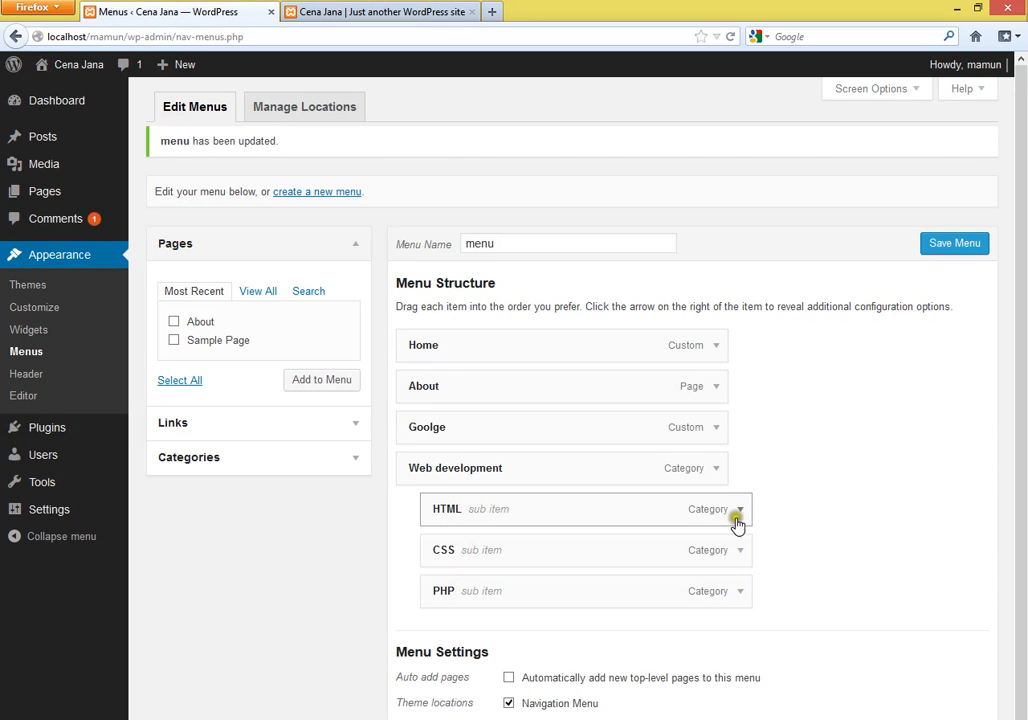
click(950, 245)
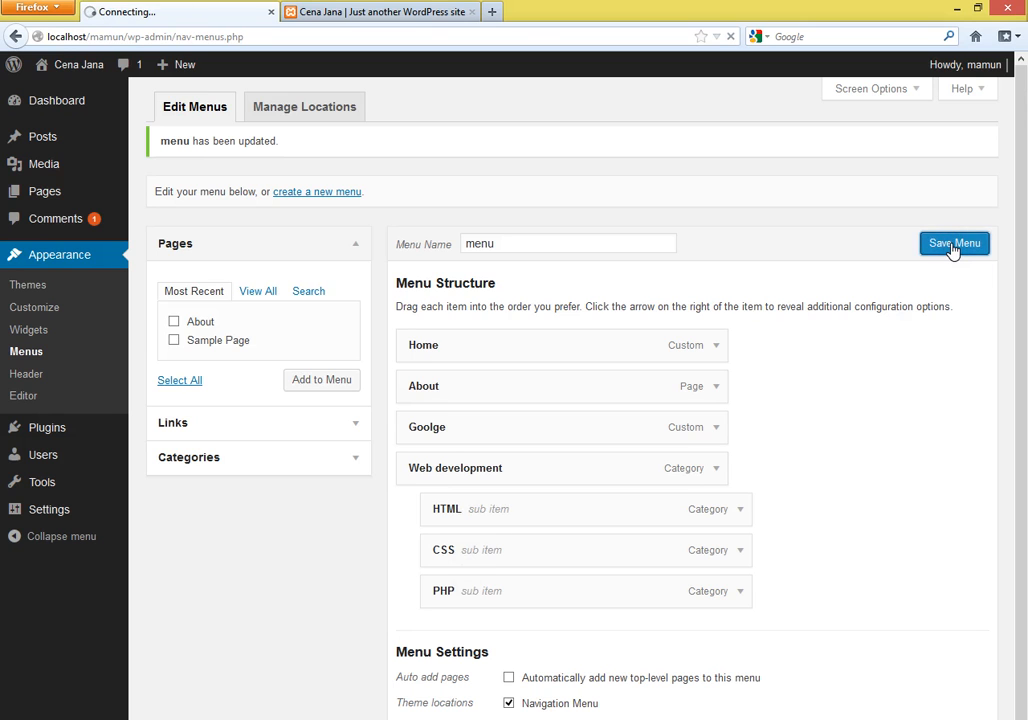
Reload the live site, check the Web development submenu and compare it with the menu structure in the editor
click(422, 10)
click(730, 37)
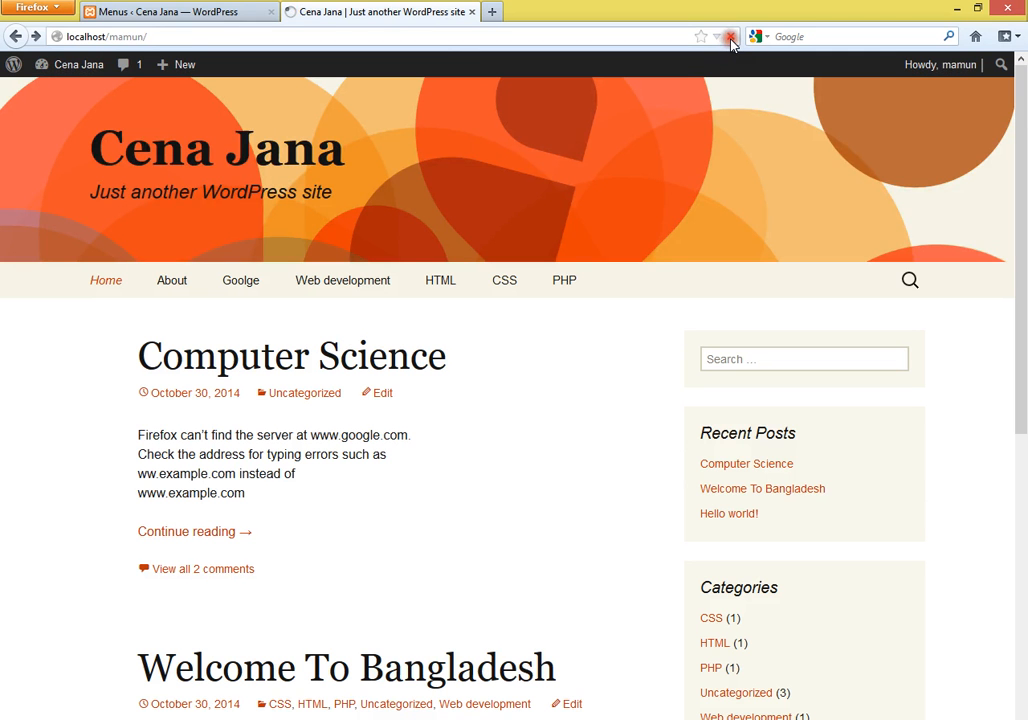
mouse_move(352, 287)
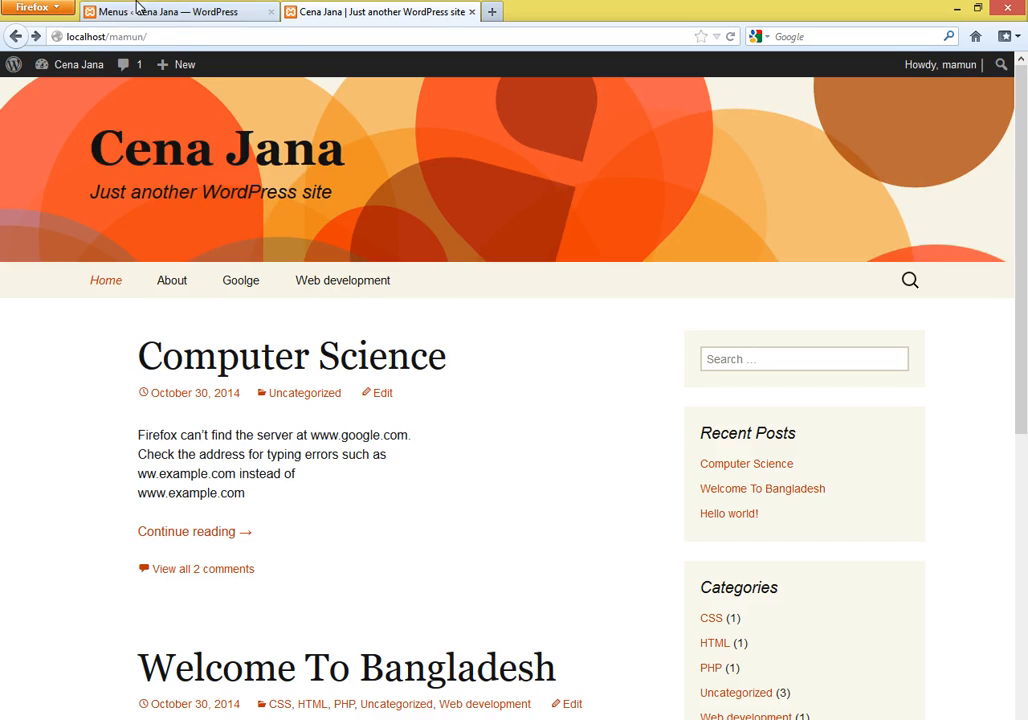
click(138, 12)
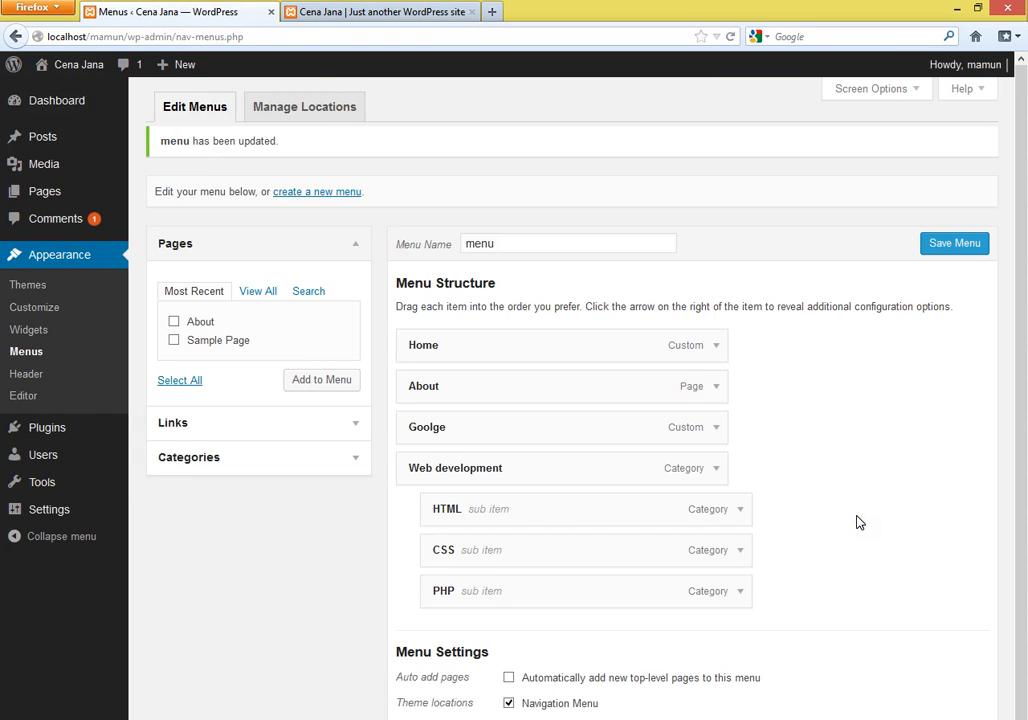
click(395, 11)
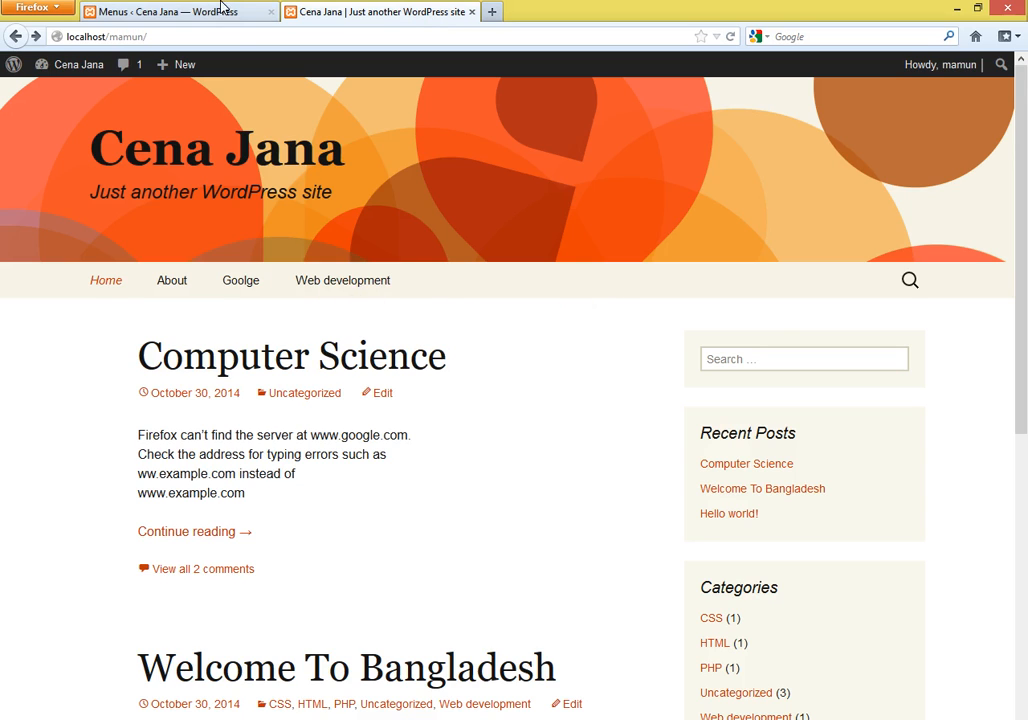
Nest CSS and PHP one level deeper under HTML in the menu structure and save the menu
click(212, 8)
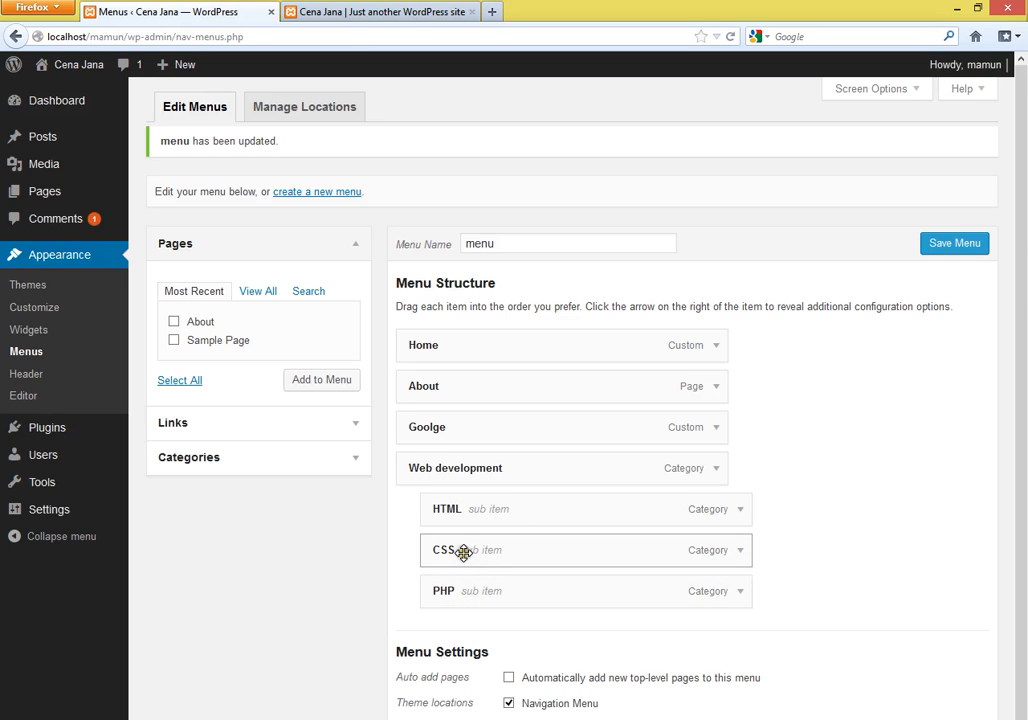
drag(461, 552, 505, 551)
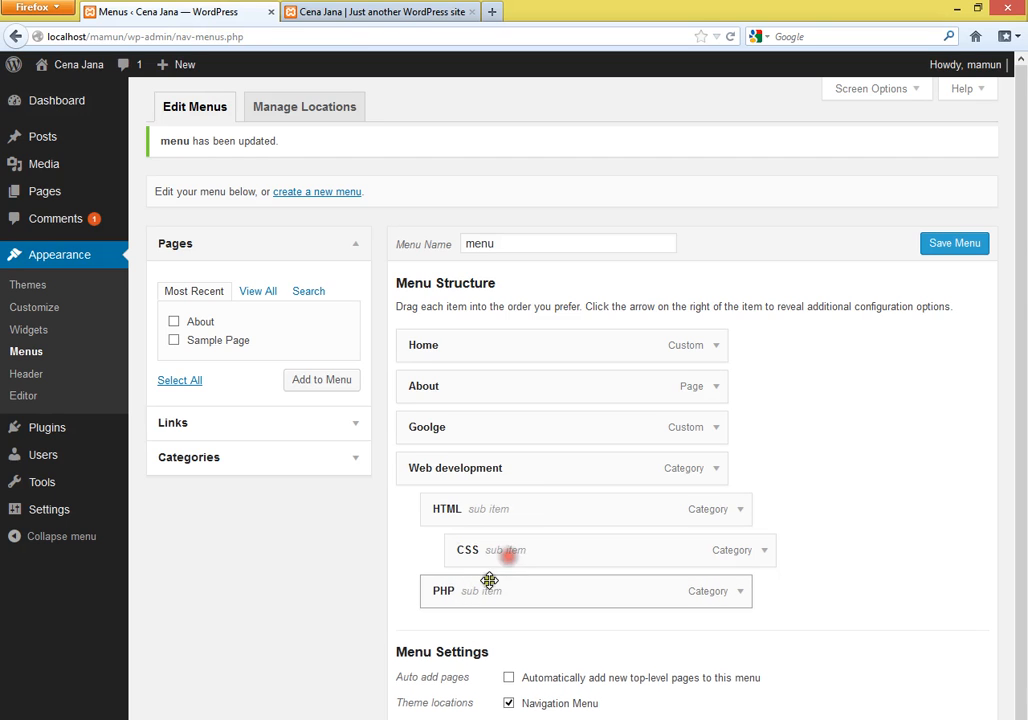
drag(463, 591, 482, 557)
drag(470, 592, 494, 590)
click(930, 247)
Check the nested HTML submenu under Web development on the live site and return to the menu editor
click(380, 12)
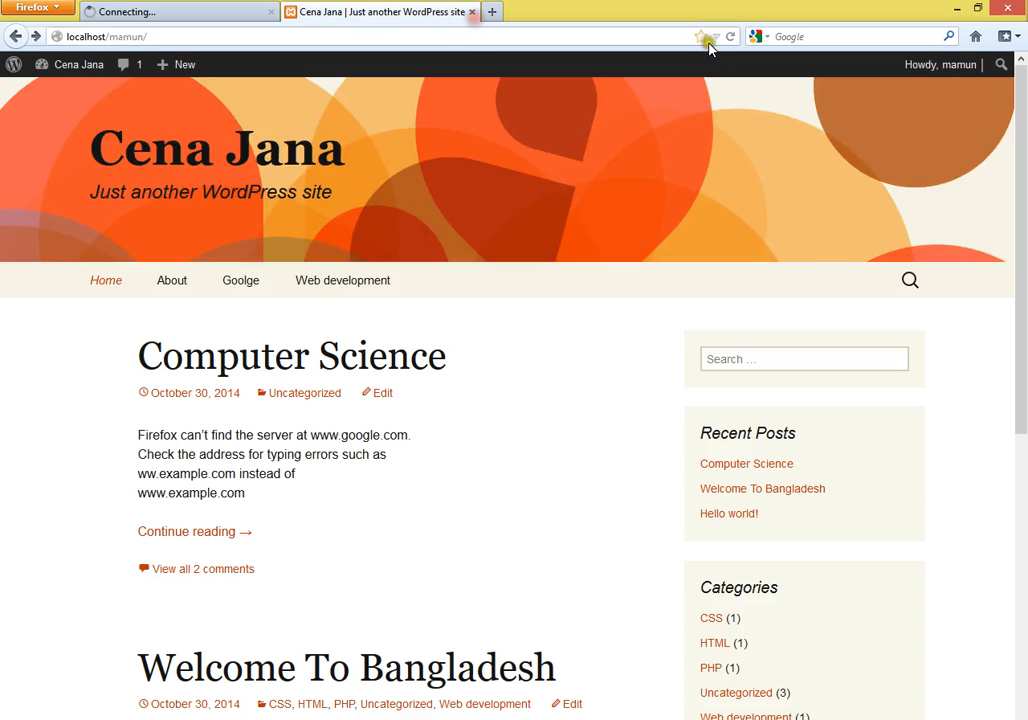
mouse_move(341, 292)
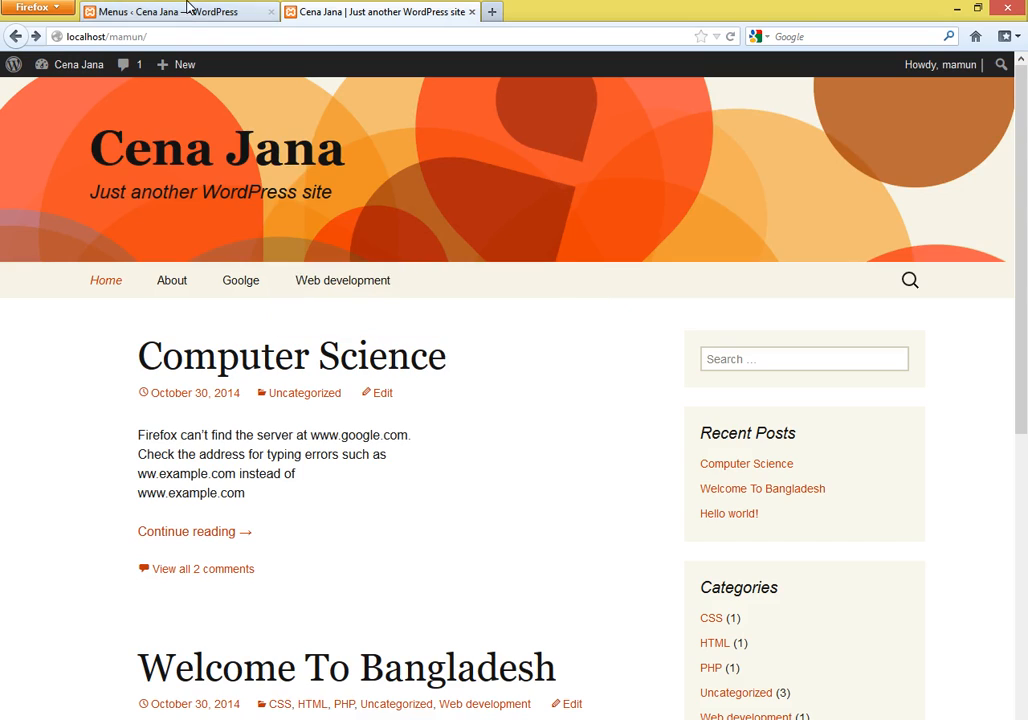
click(150, 12)
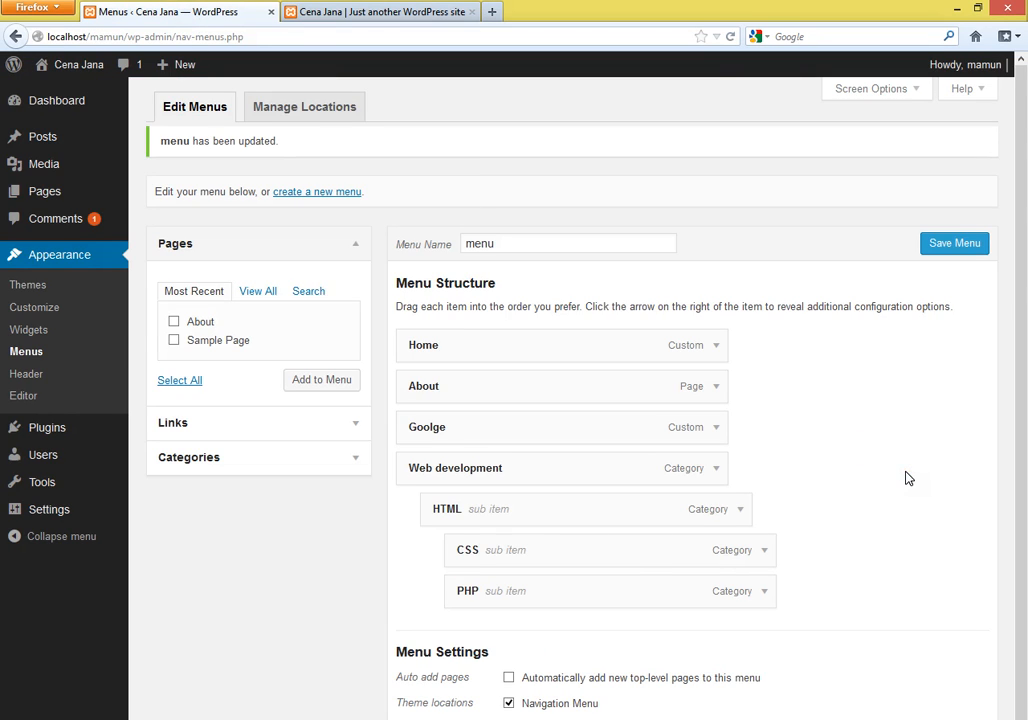
Save the menu again and check which menu is assigned to the Navigation Menu location
click(921, 247)
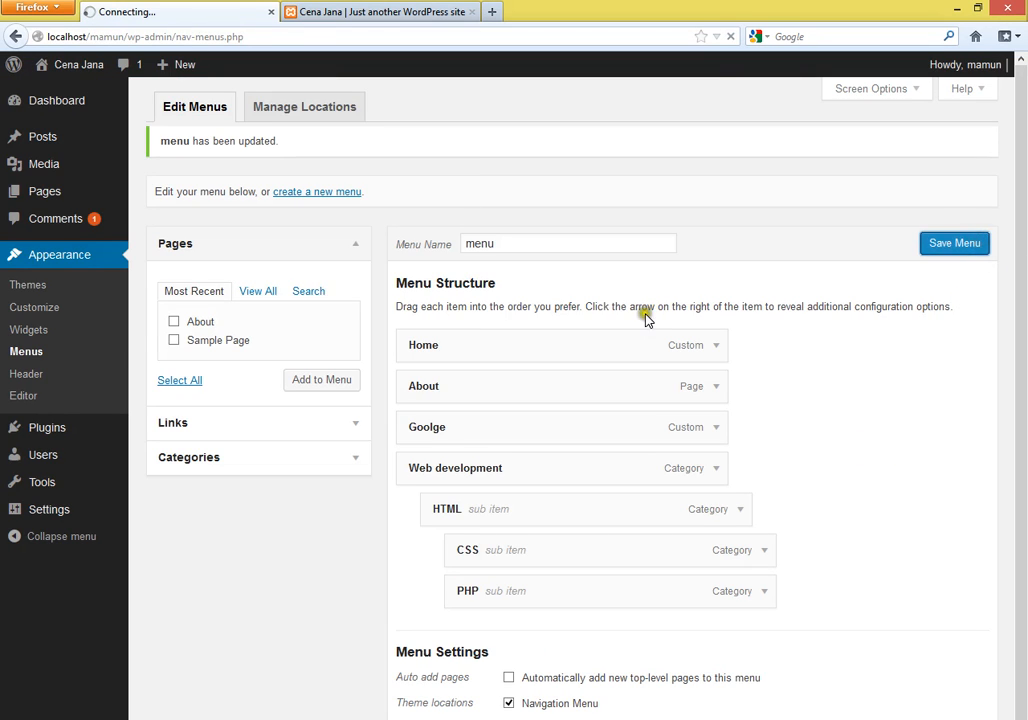
click(308, 108)
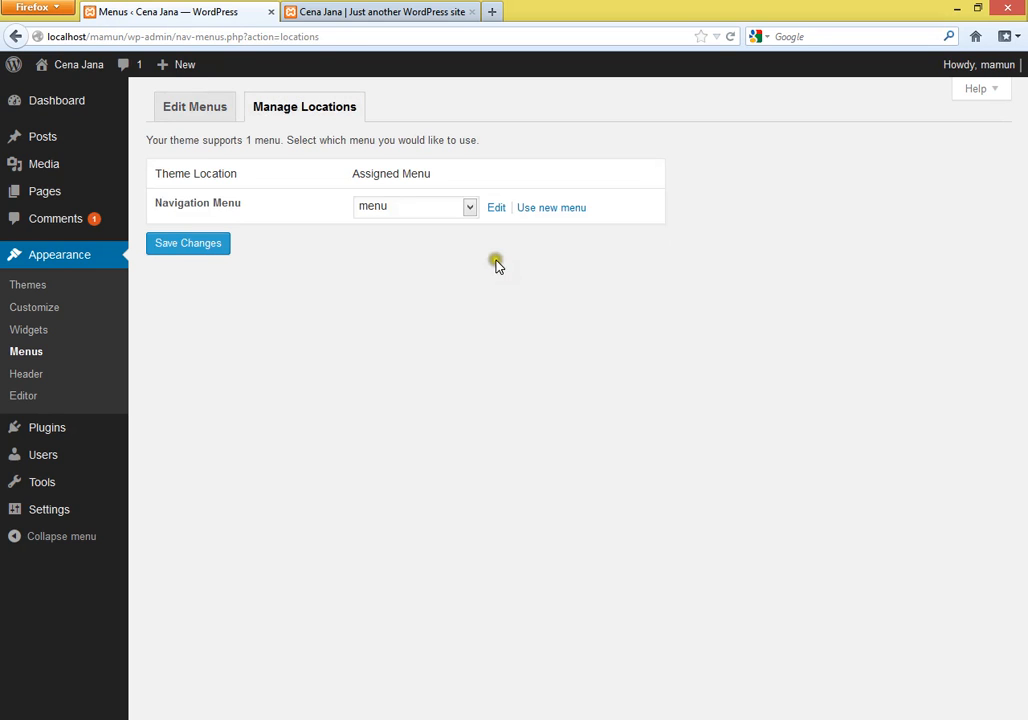
click(186, 102)
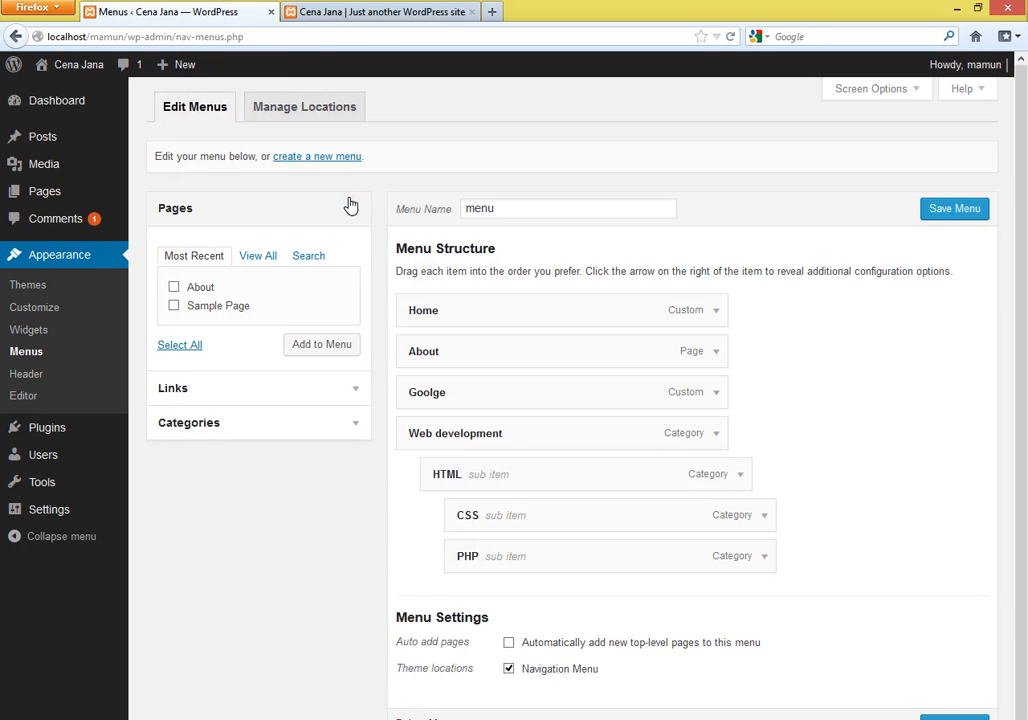
Create a new menu named "menu 2"
click(314, 158)
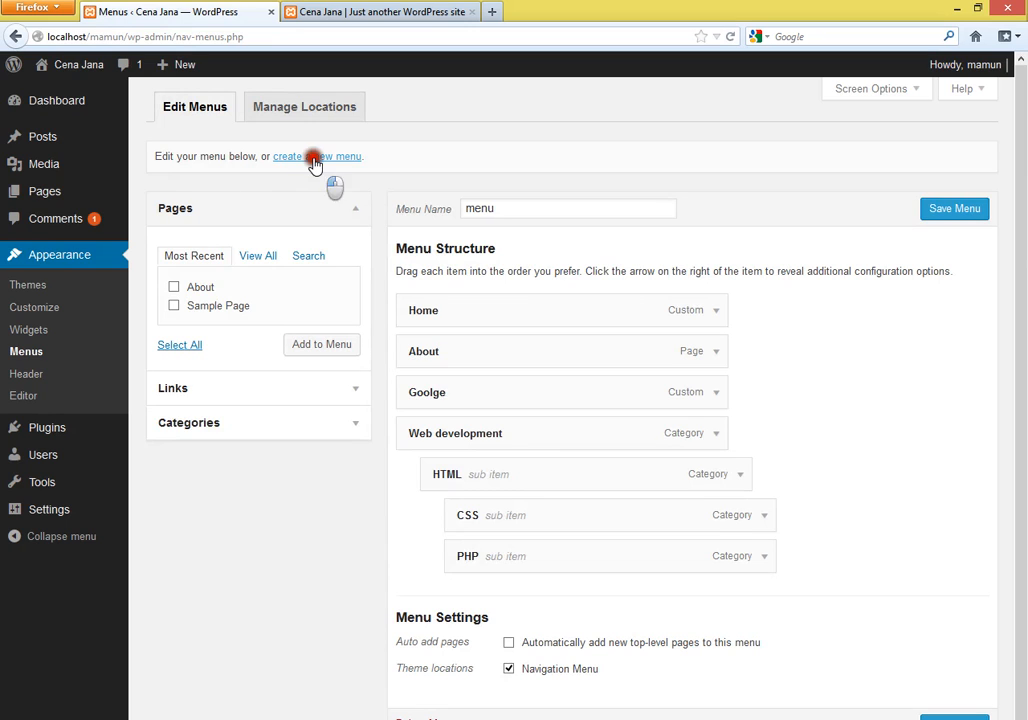
click(521, 210)
text(menu)
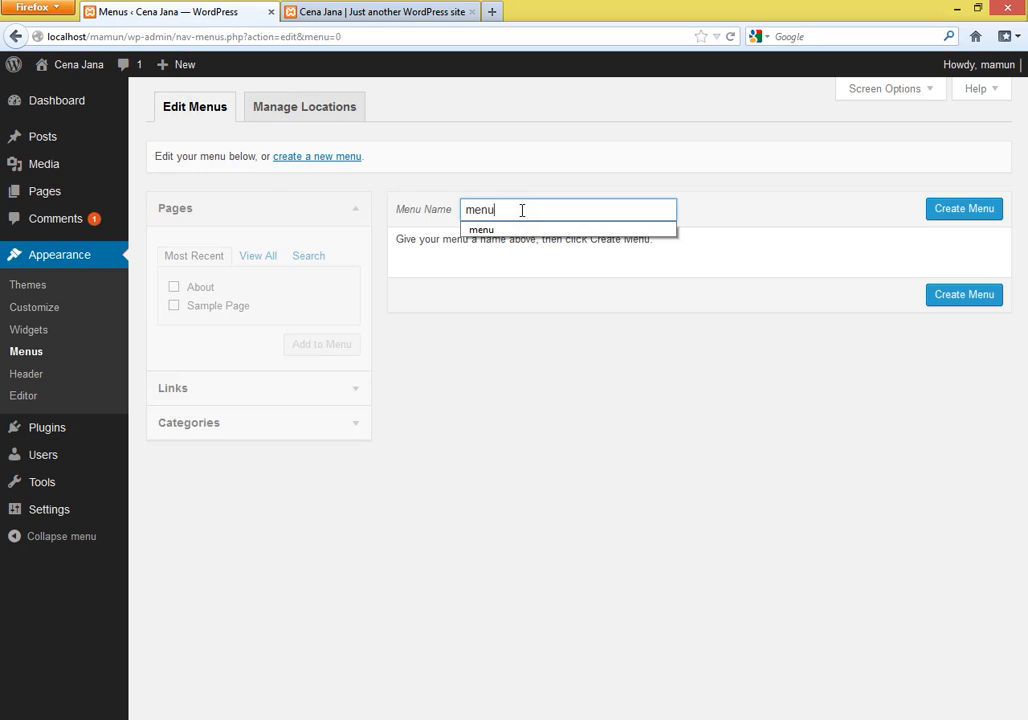
text( 2)
key(Return)
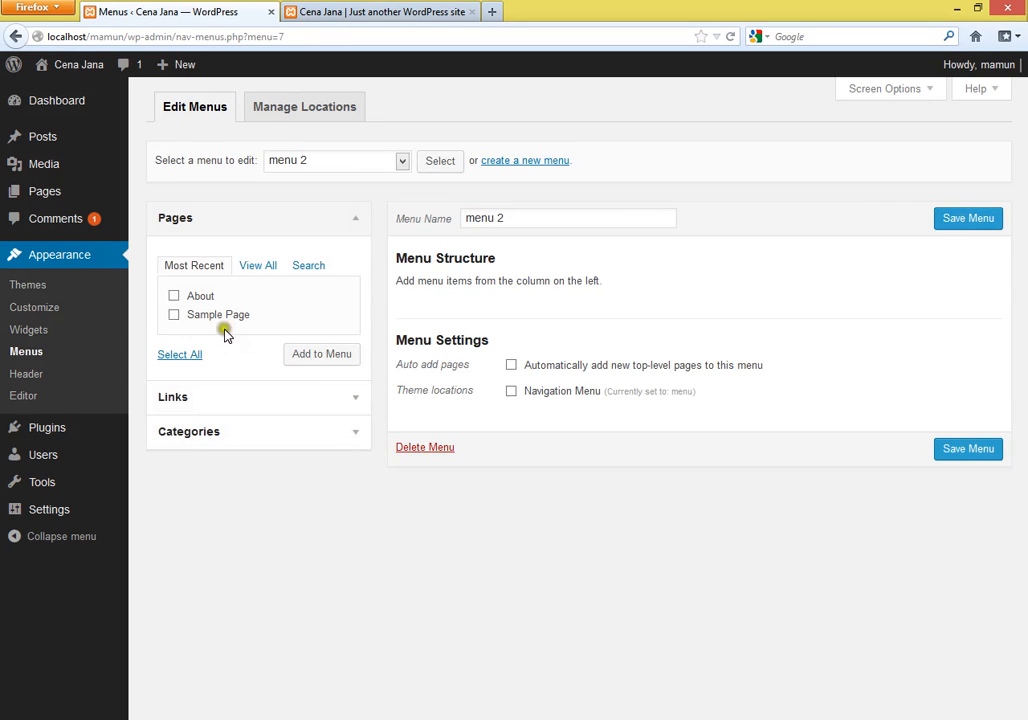
Add the Home and About pages to menu 2 and save it
click(250, 265)
click(173, 296)
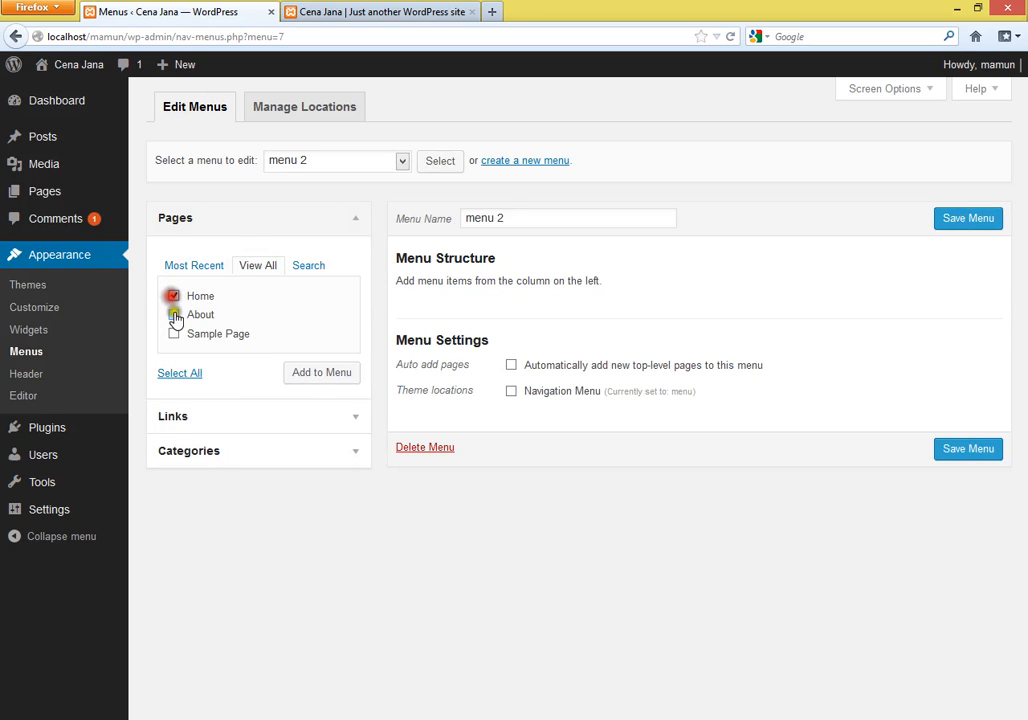
click(174, 315)
click(323, 376)
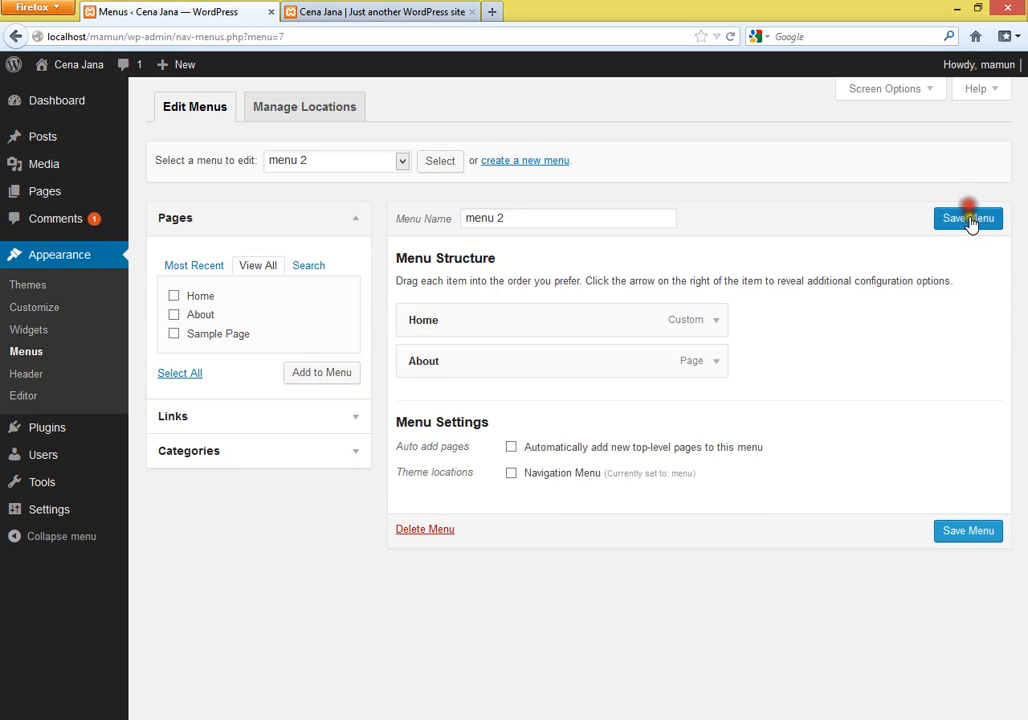
click(970, 222)
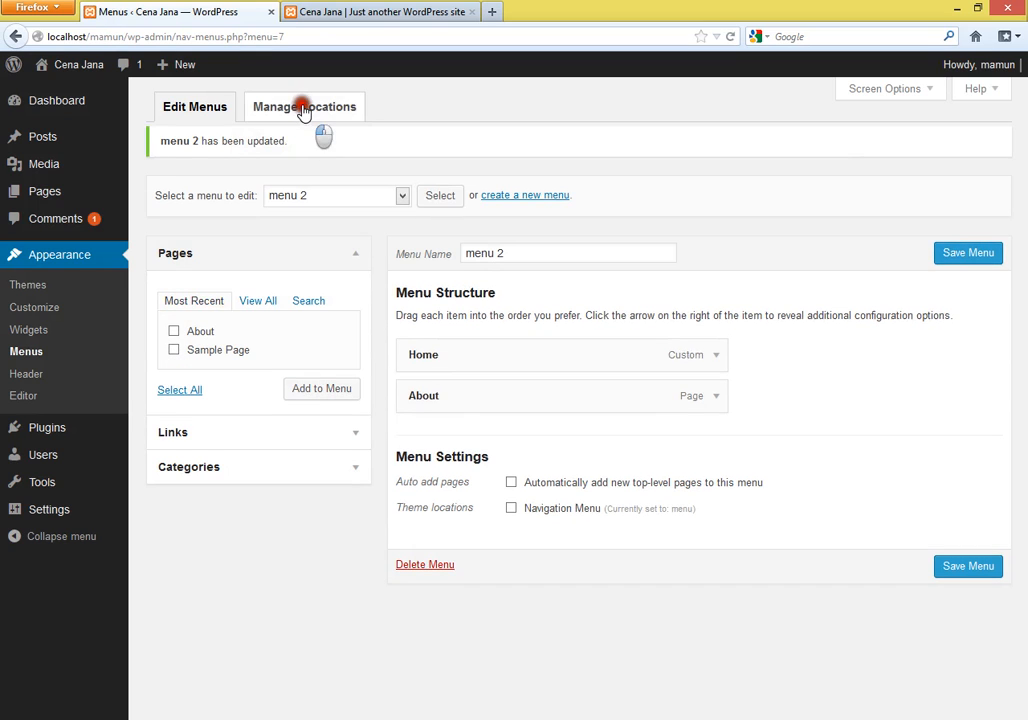
Assign menu 2 to the Navigation Menu theme location, save the change and check it on the live site
click(304, 110)
click(385, 207)
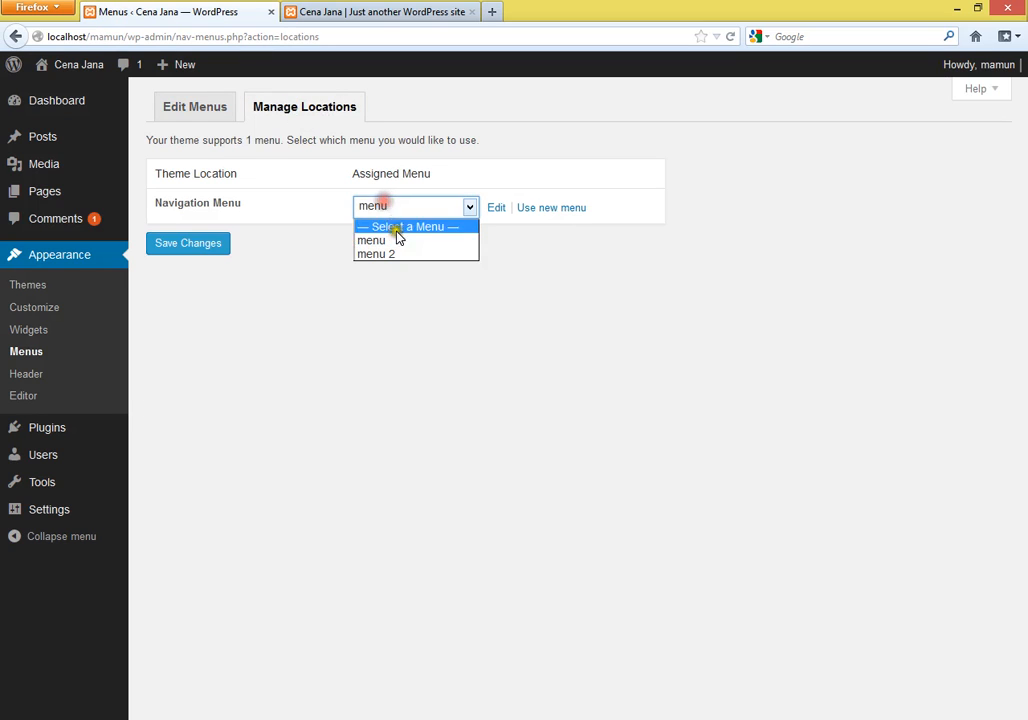
click(390, 252)
click(200, 245)
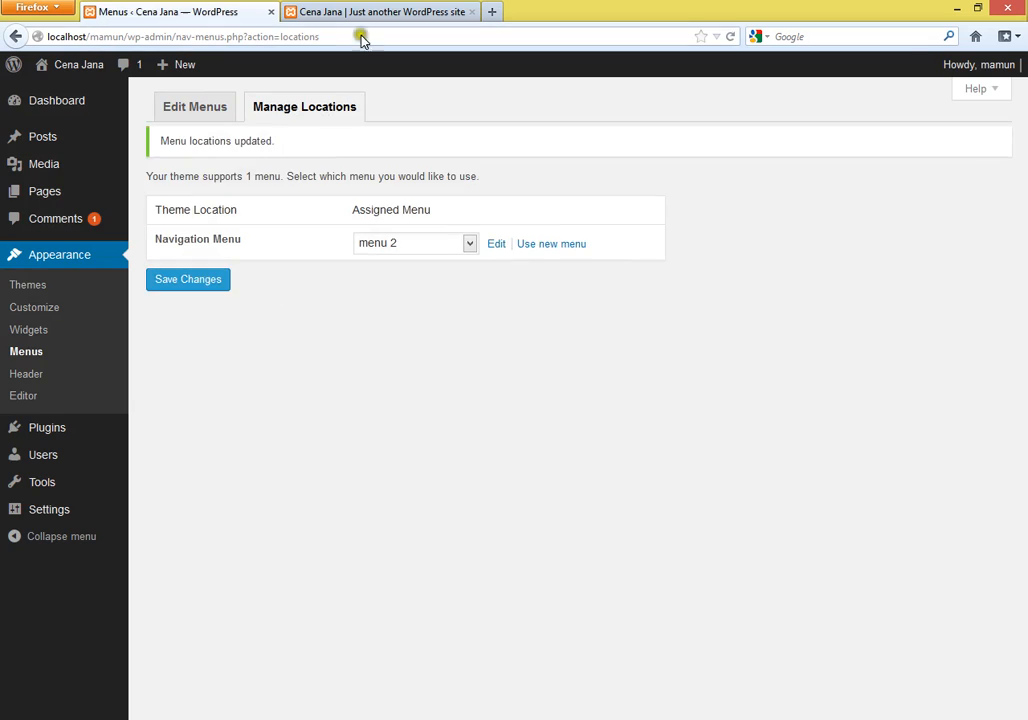
click(360, 14)
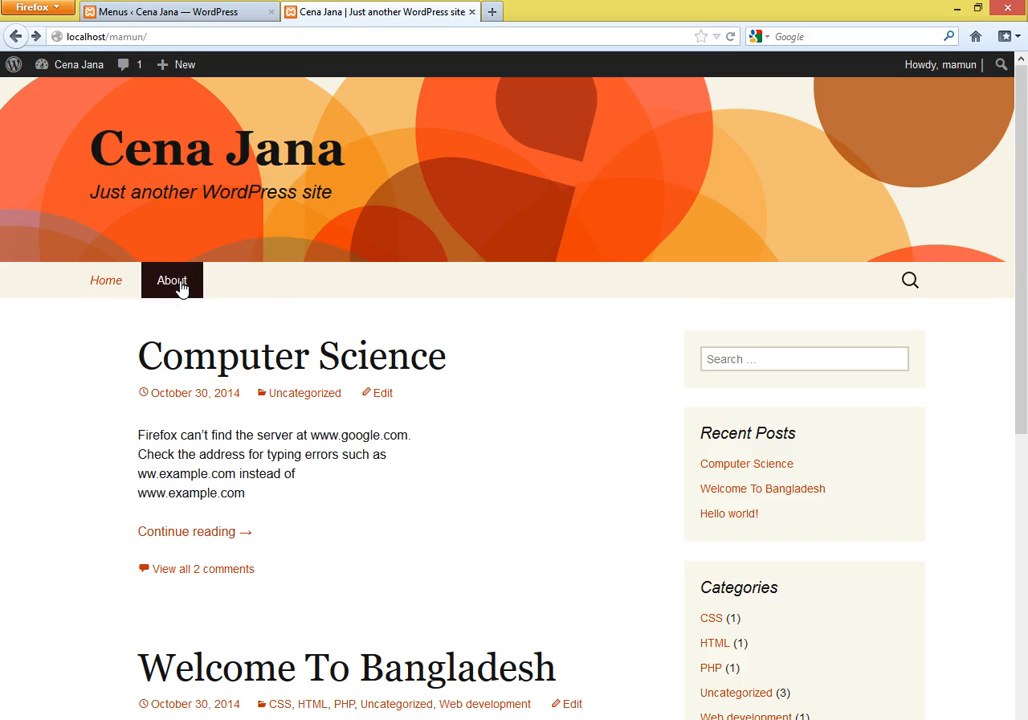
Reassign the original "menu" to the Navigation Menu theme location and save the change
click(255, 8)
click(408, 243)
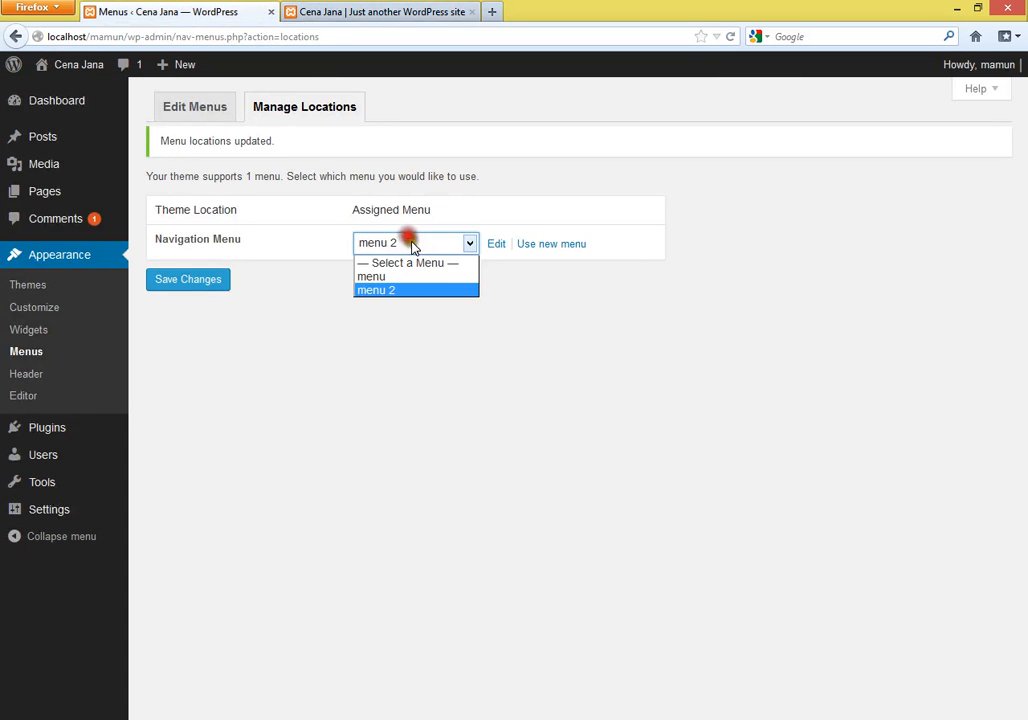
click(388, 276)
click(212, 284)
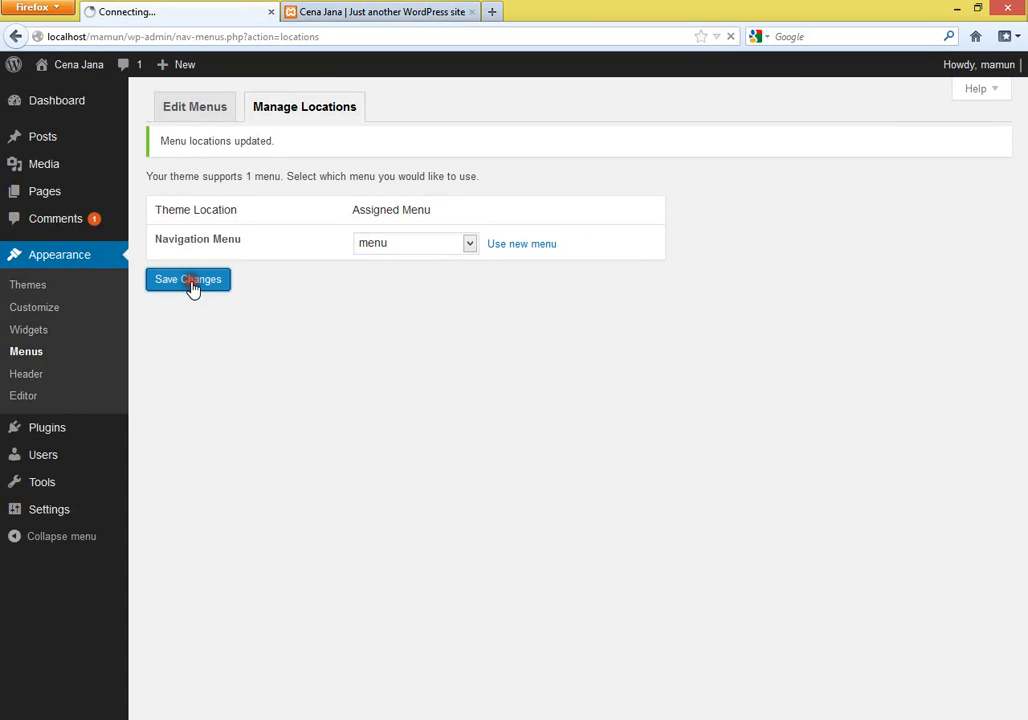
Reload the live site to check the navigation bar with the reassigned menu, and return to the menu locations
click(402, 8)
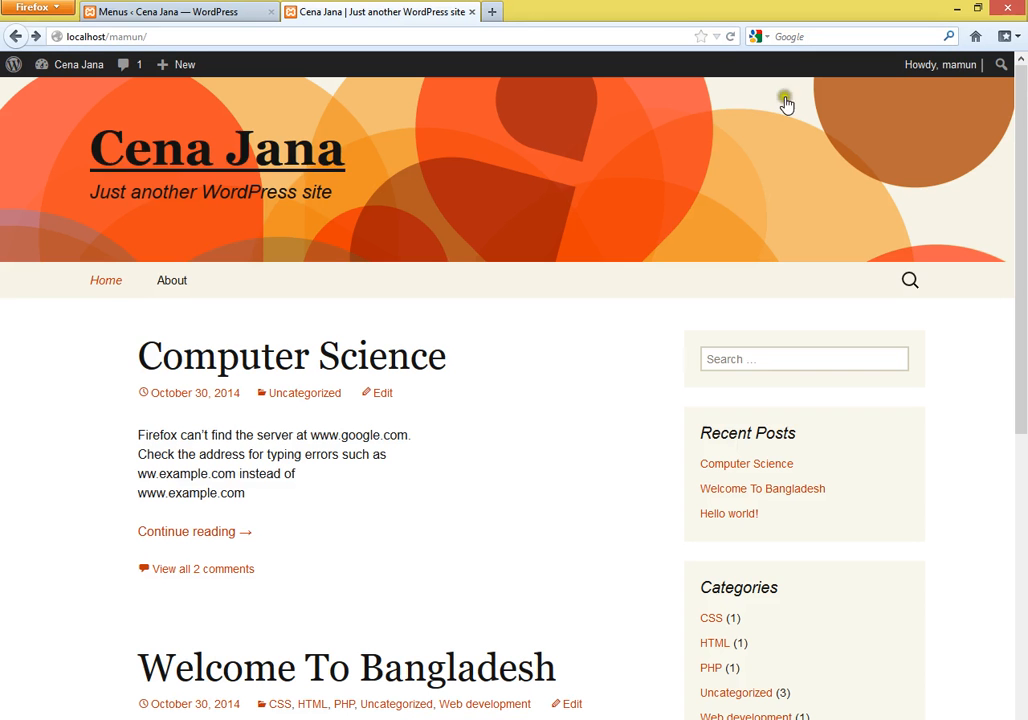
click(729, 37)
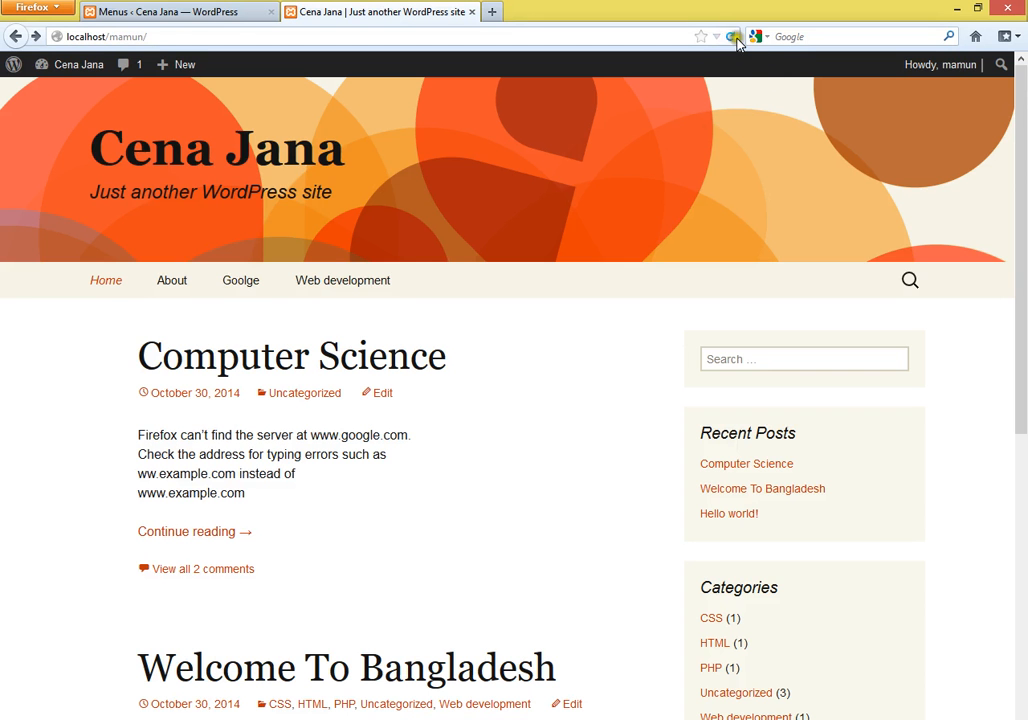
click(170, 11)
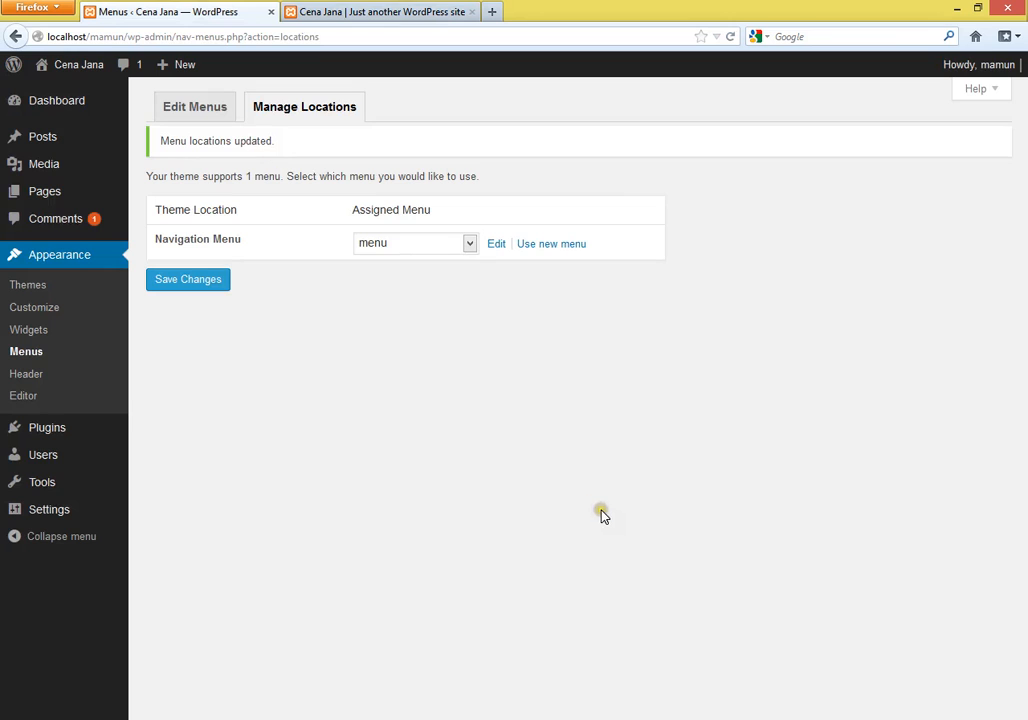
Review menu 2 in the editor, the live site's navigation bar and the theme location assignment, and return to menu editing
click(194, 110)
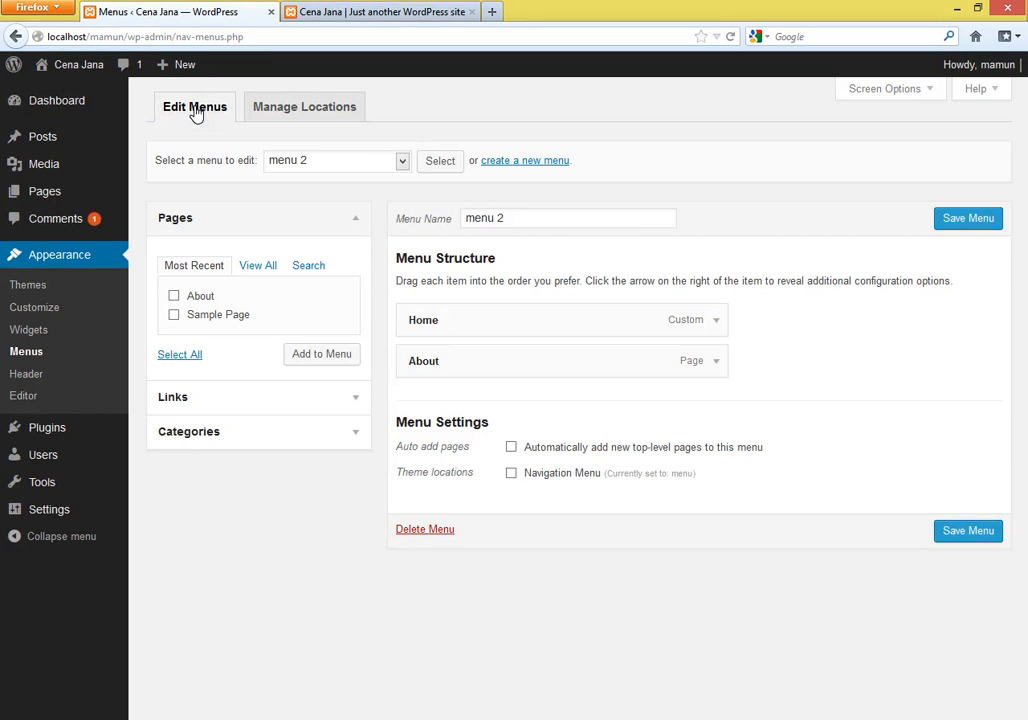
click(345, 12)
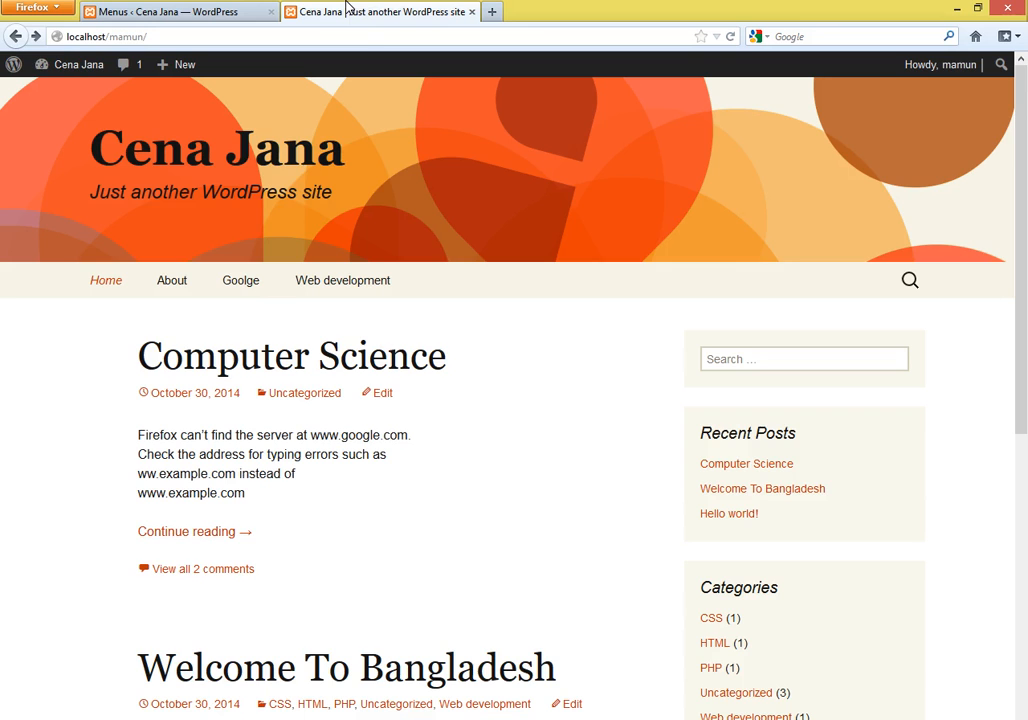
click(153, 12)
click(294, 97)
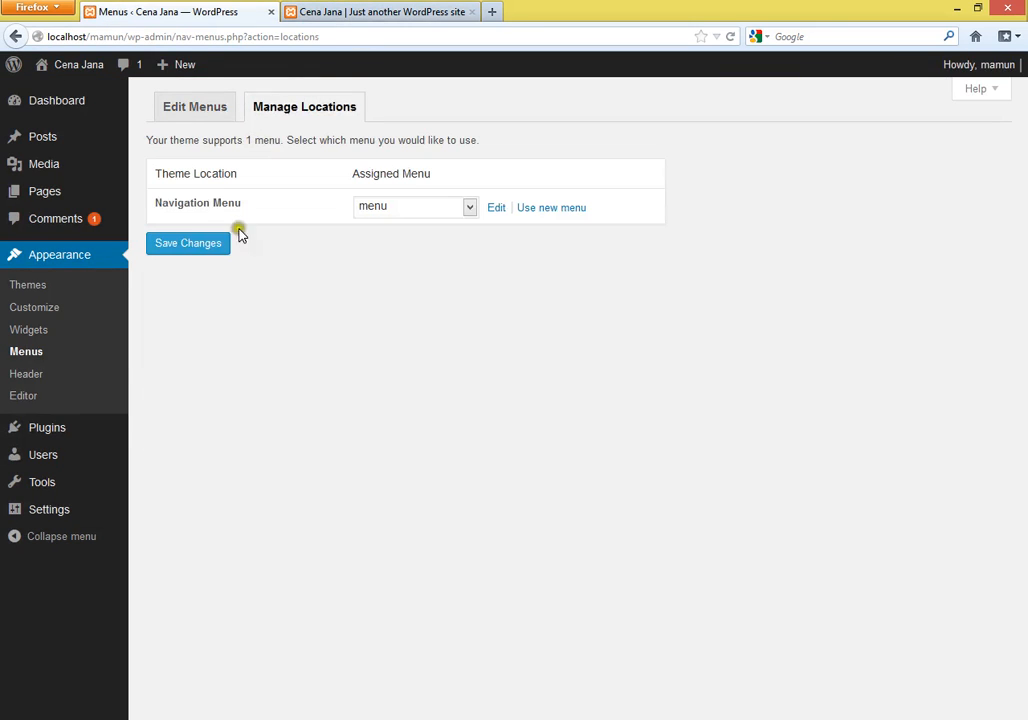
click(197, 110)
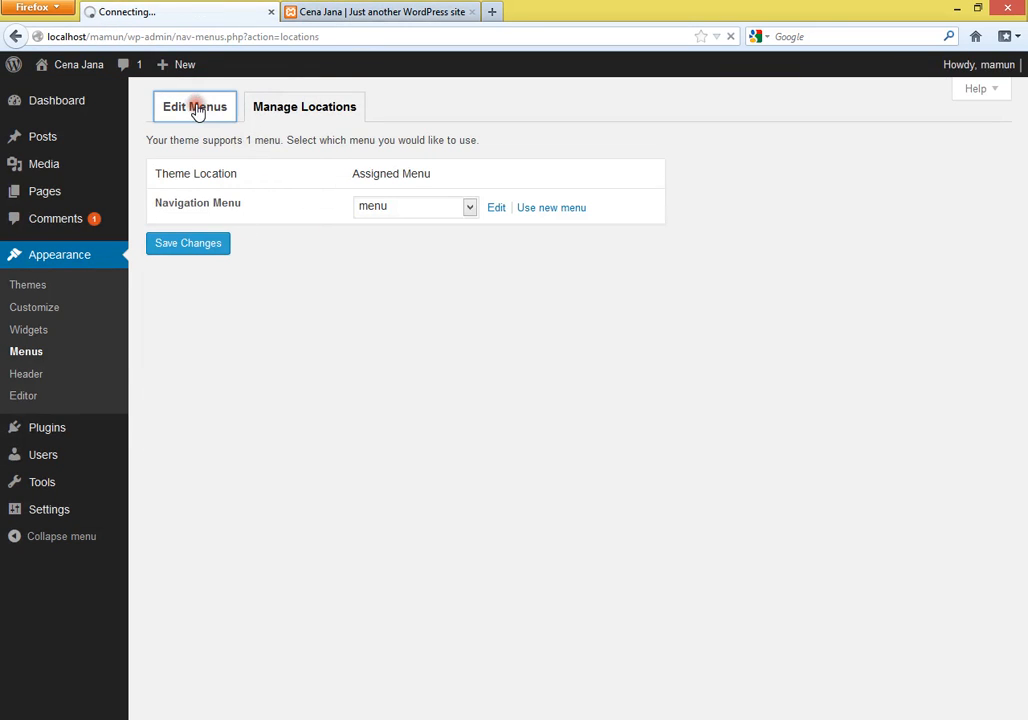